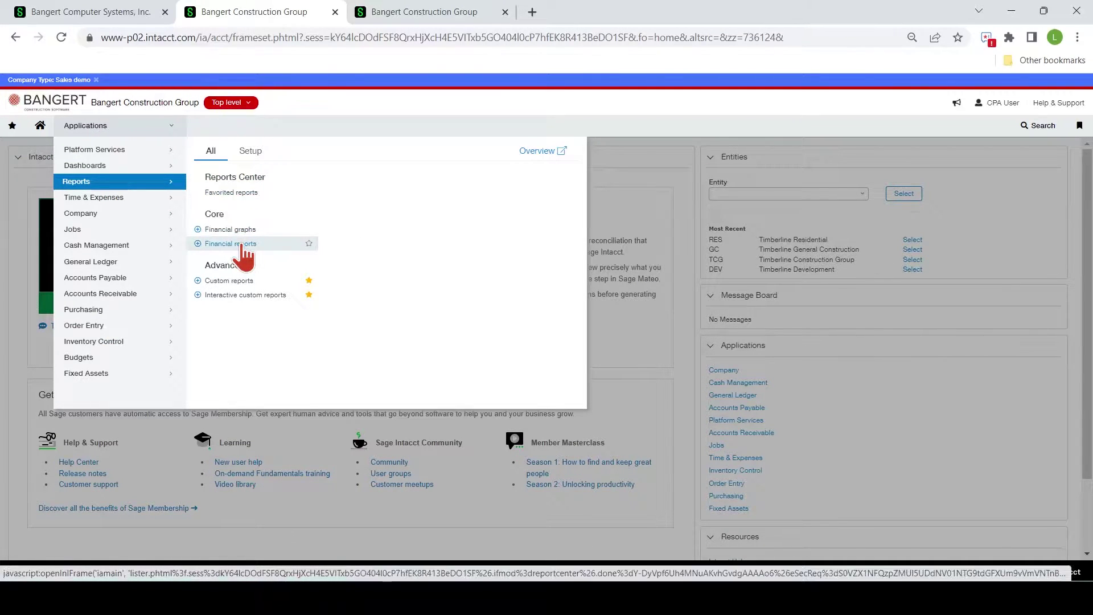
# - Duplicate the Balance Sheet - Condensed financial report under the name Balance Sheet - Condensed Revised
pyautogui.click(242, 244)
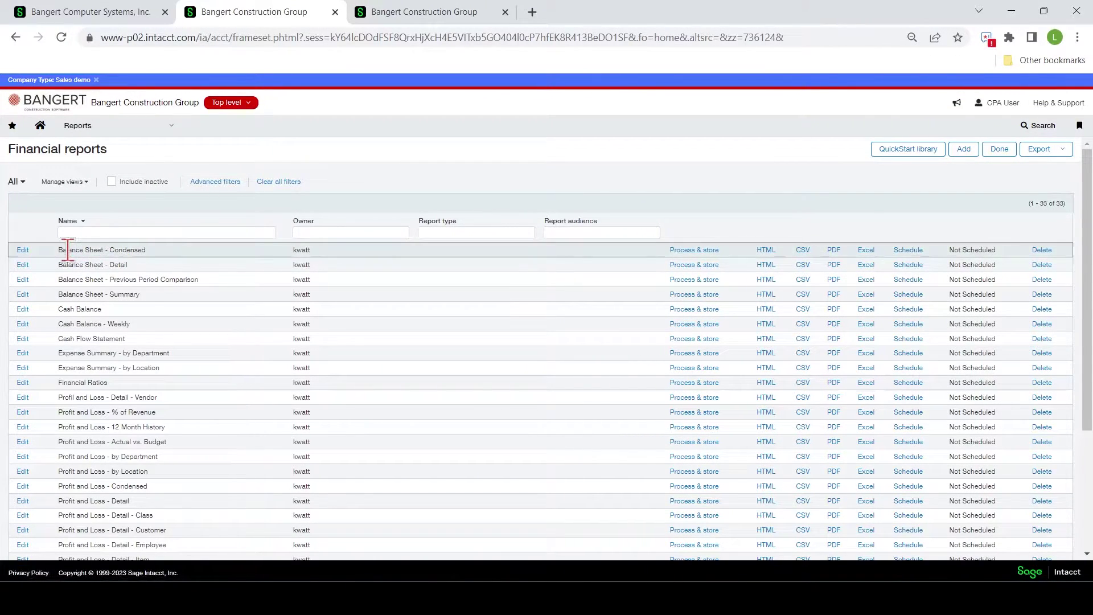
pyautogui.click(23, 251)
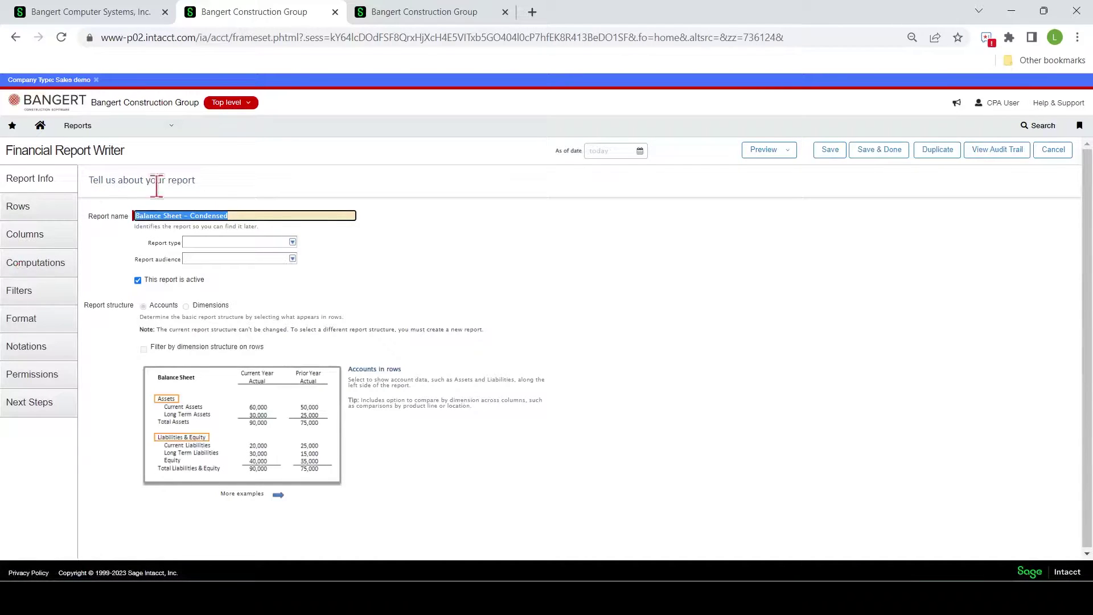
pyautogui.click(946, 151)
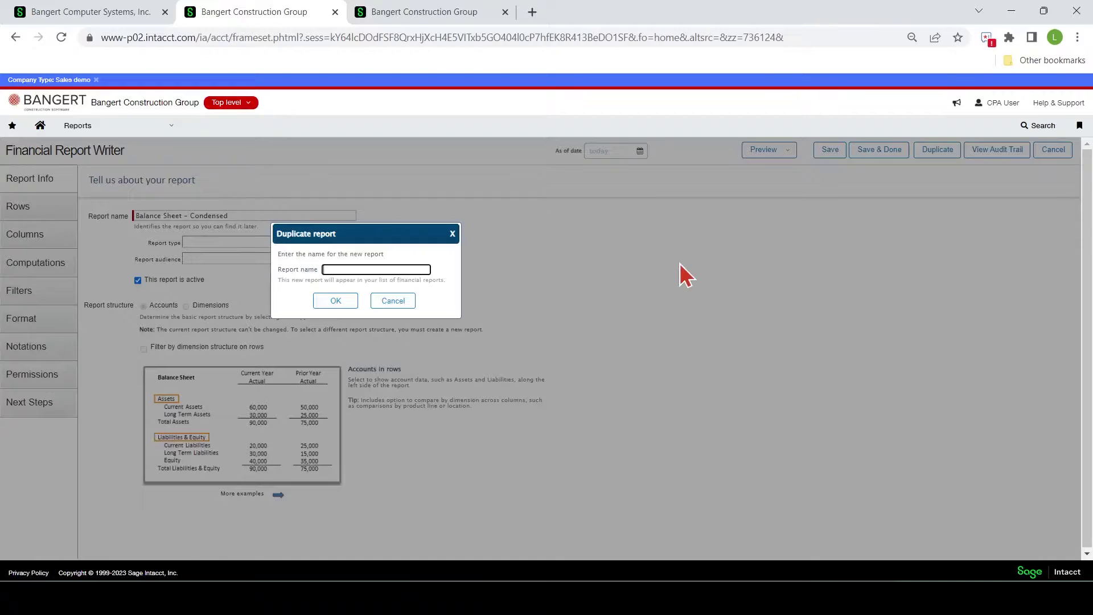
pyautogui.write('Balance Sheet')
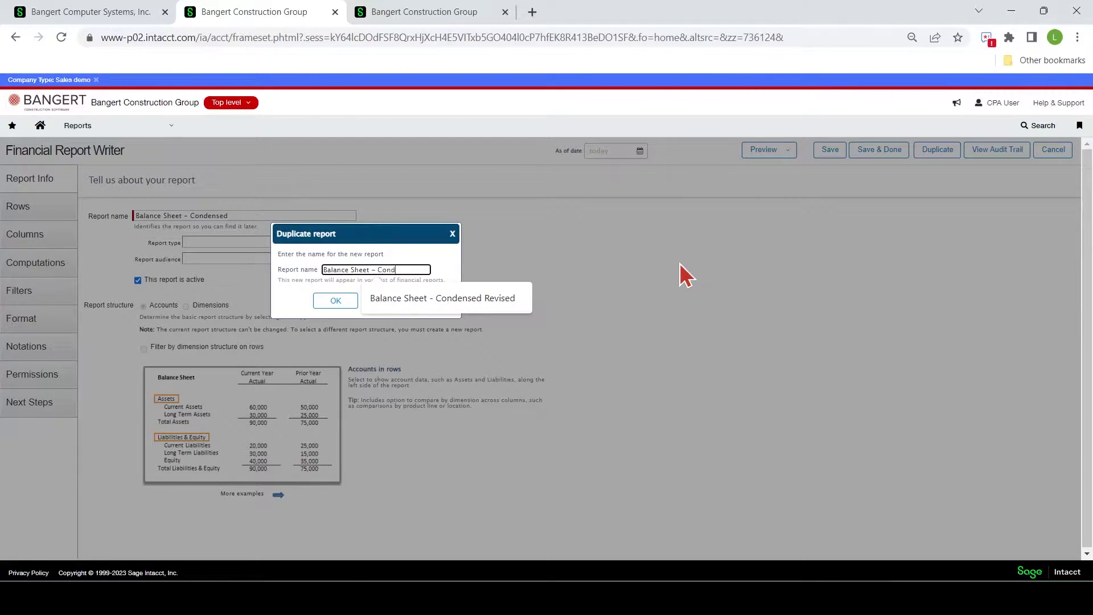
pyautogui.write(' - Cond')
pyautogui.click(484, 308)
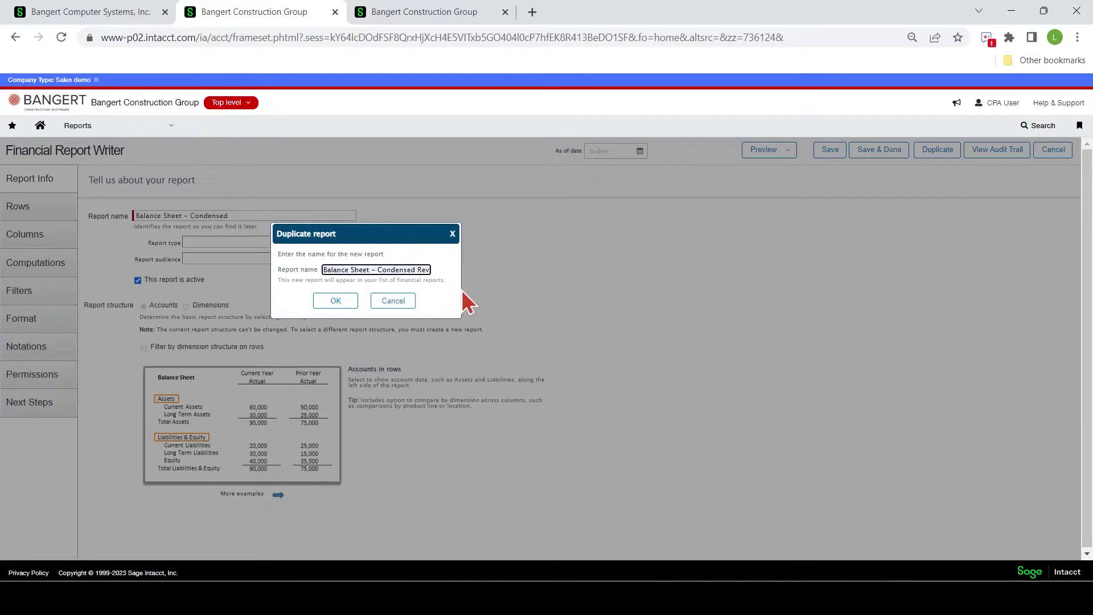
pyautogui.click(329, 303)
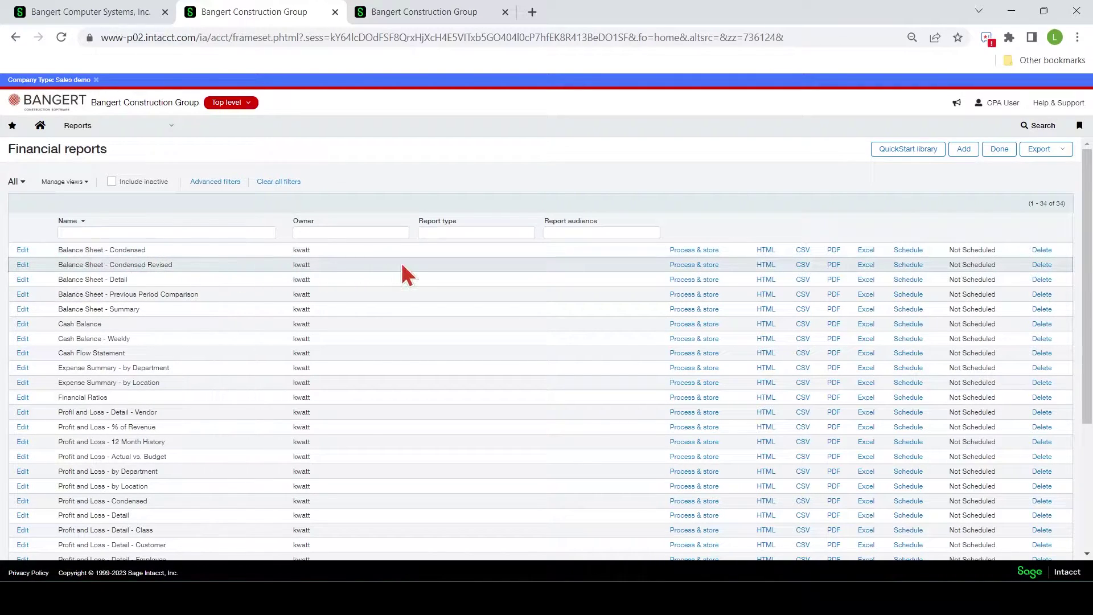
# - In the rows of Balance Sheet - Condensed Revised, expand Current Assets by the Locations dimension, one level down with roll-up
pyautogui.click(24, 267)
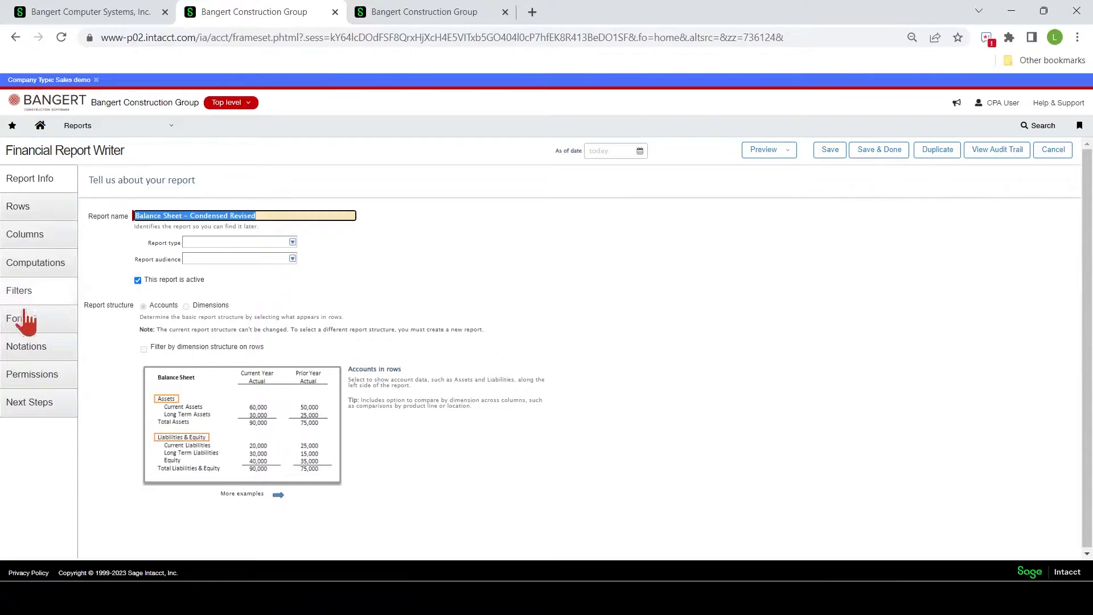
pyautogui.click(36, 209)
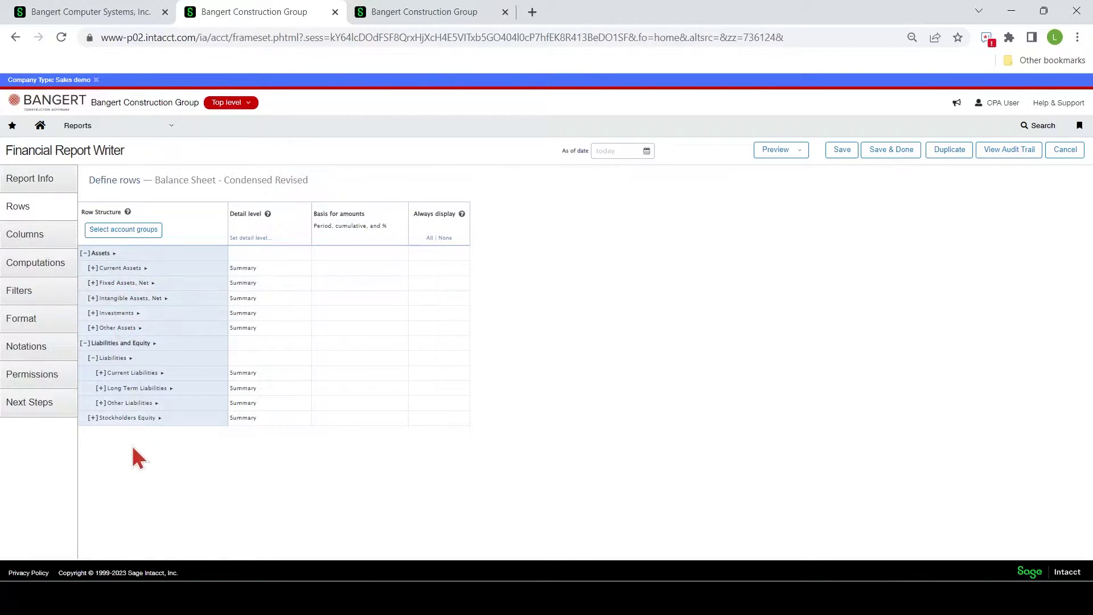
pyautogui.click(281, 269)
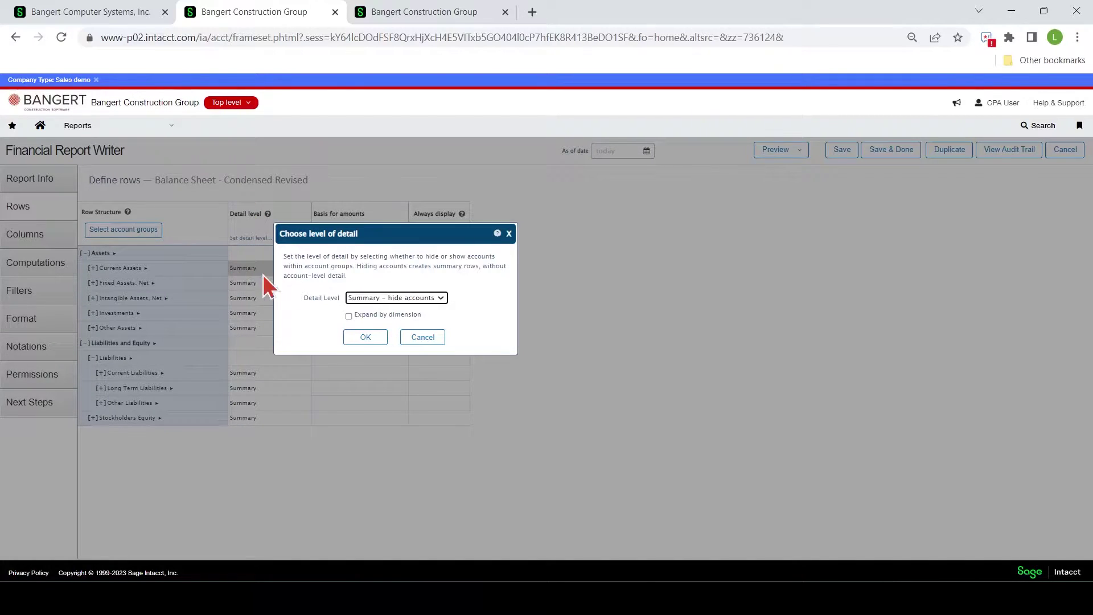
pyautogui.click(348, 315)
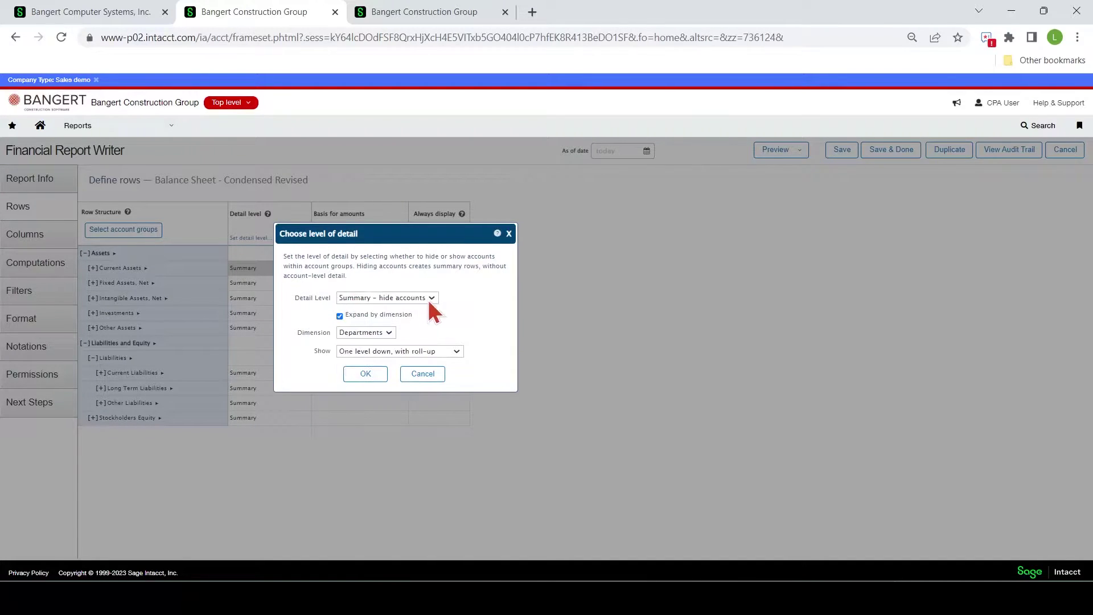
pyautogui.click(432, 298)
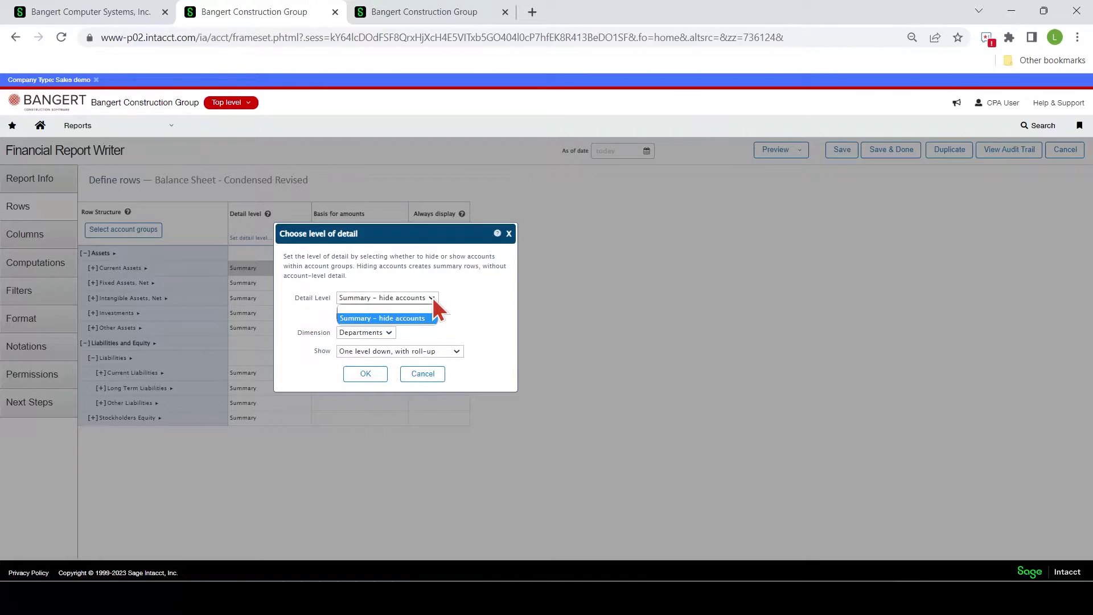
pyautogui.click(432, 298)
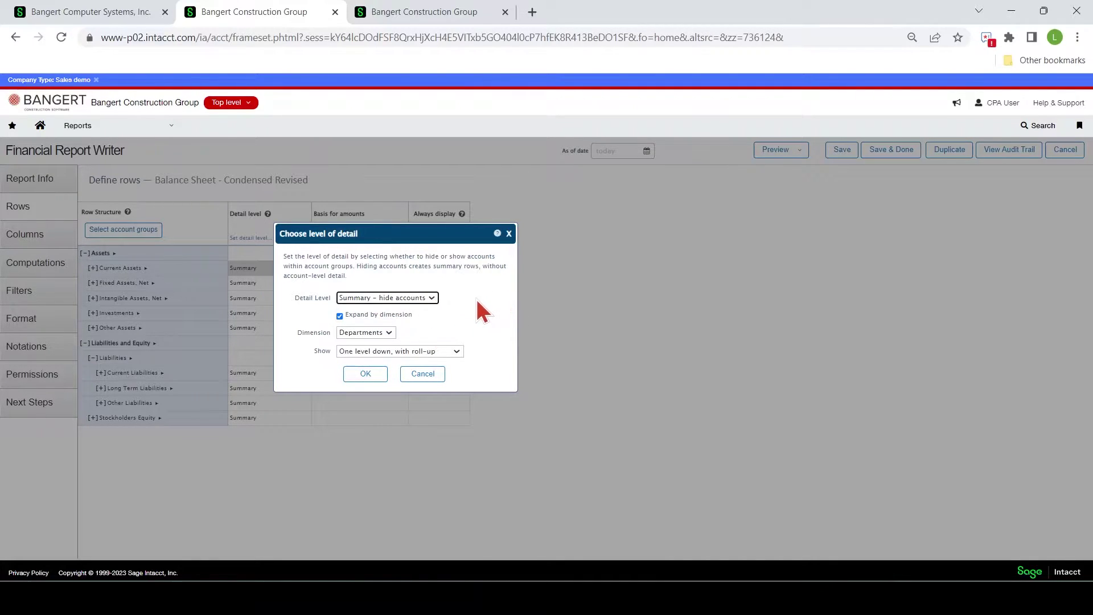
pyautogui.click(389, 332)
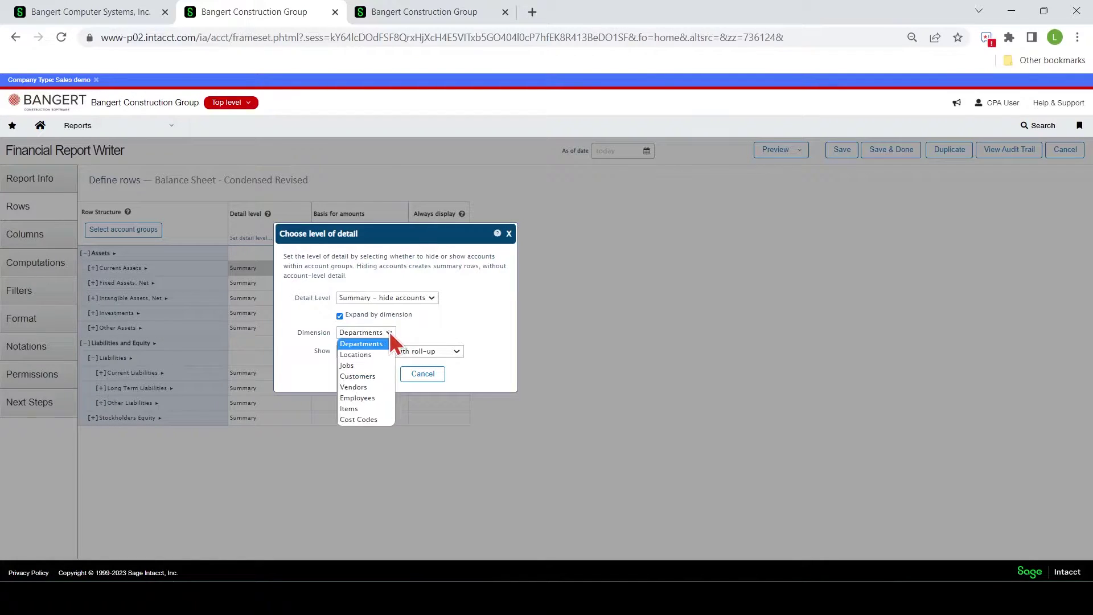
pyautogui.click(365, 354)
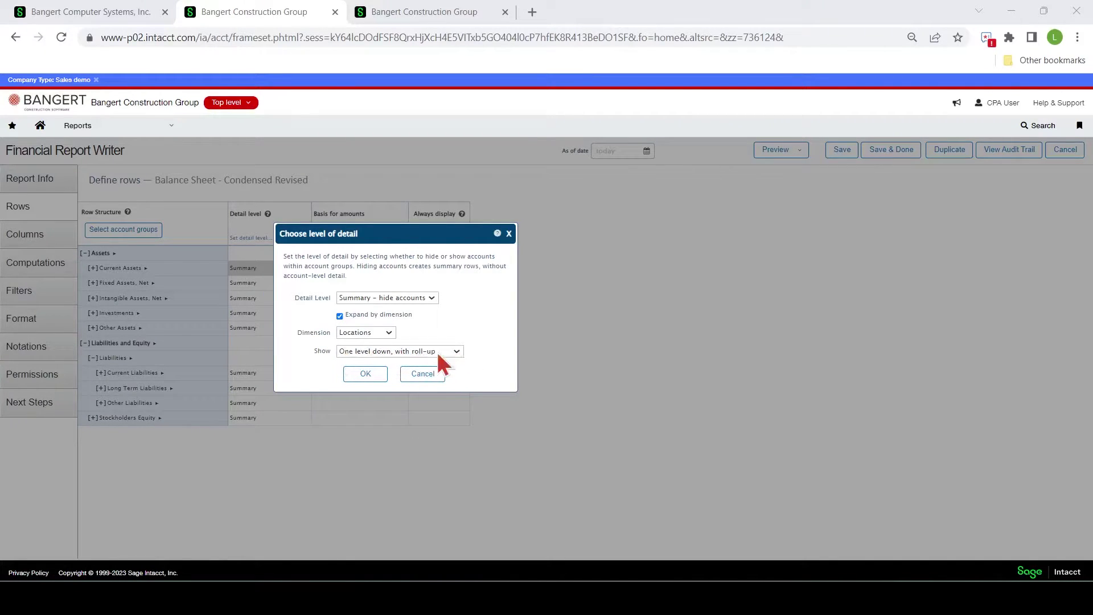
pyautogui.click(366, 374)
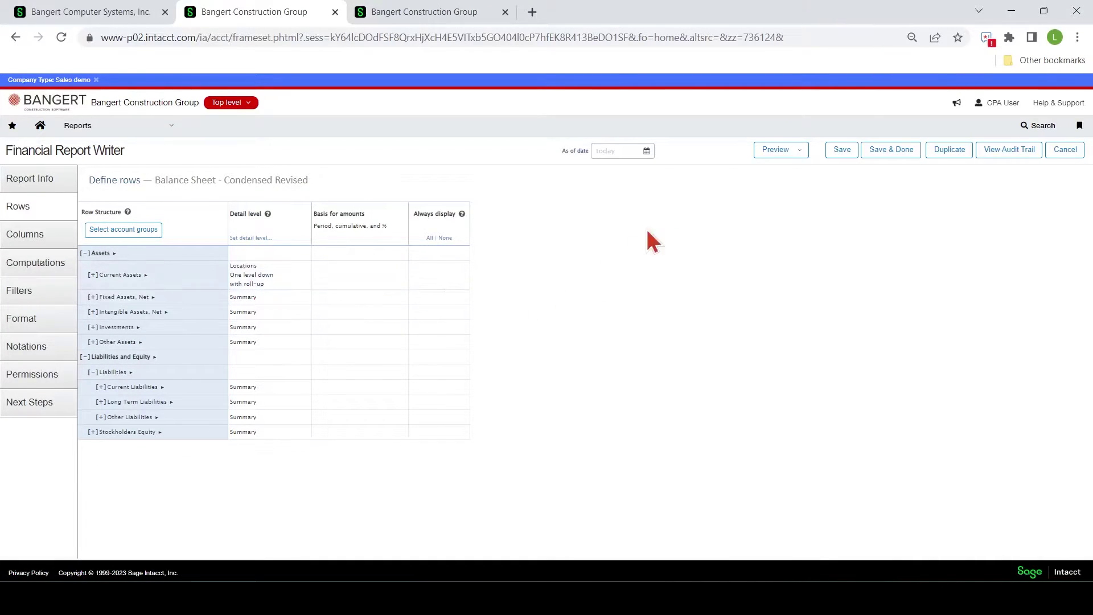
# - Preview the revised balance sheet as a live HTML report and compare its Current Assets rows with the company's locations and entities
pyautogui.click(801, 150)
pyautogui.click(782, 169)
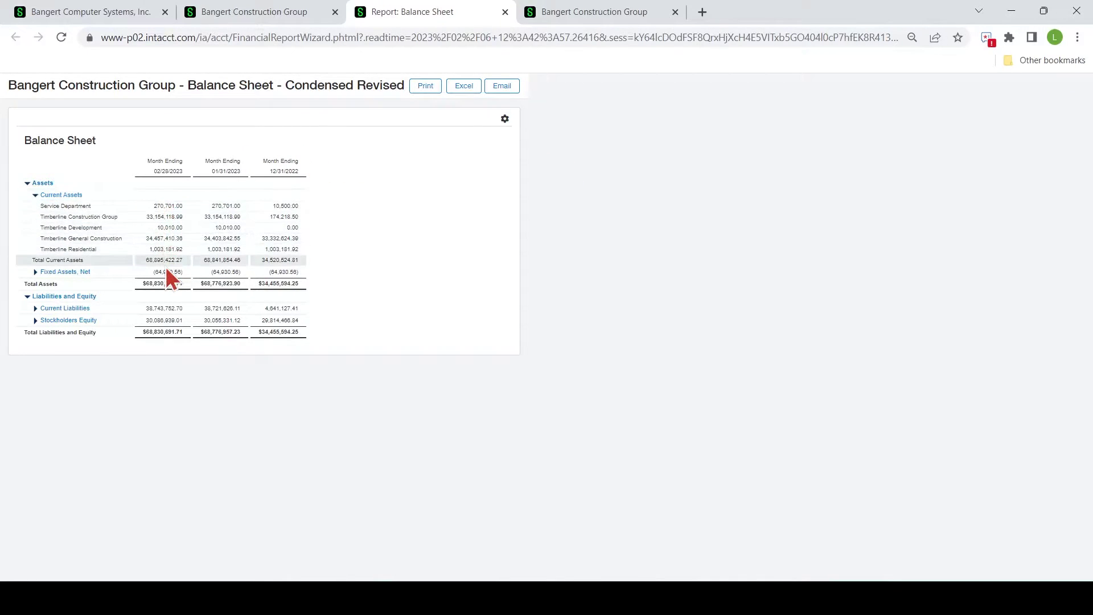
pyautogui.click(605, 13)
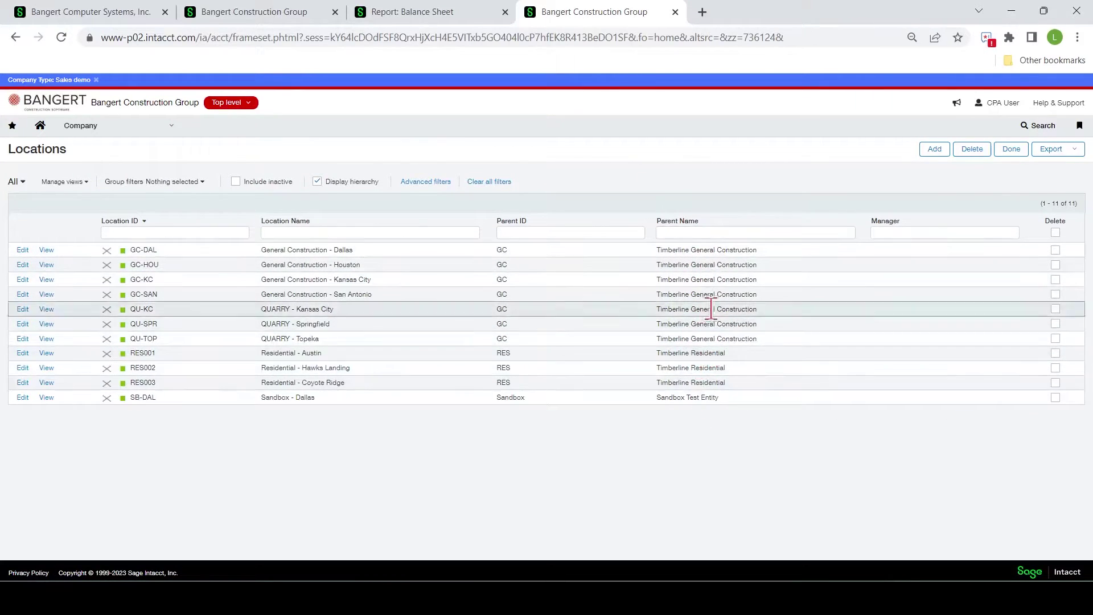
pyautogui.click(247, 103)
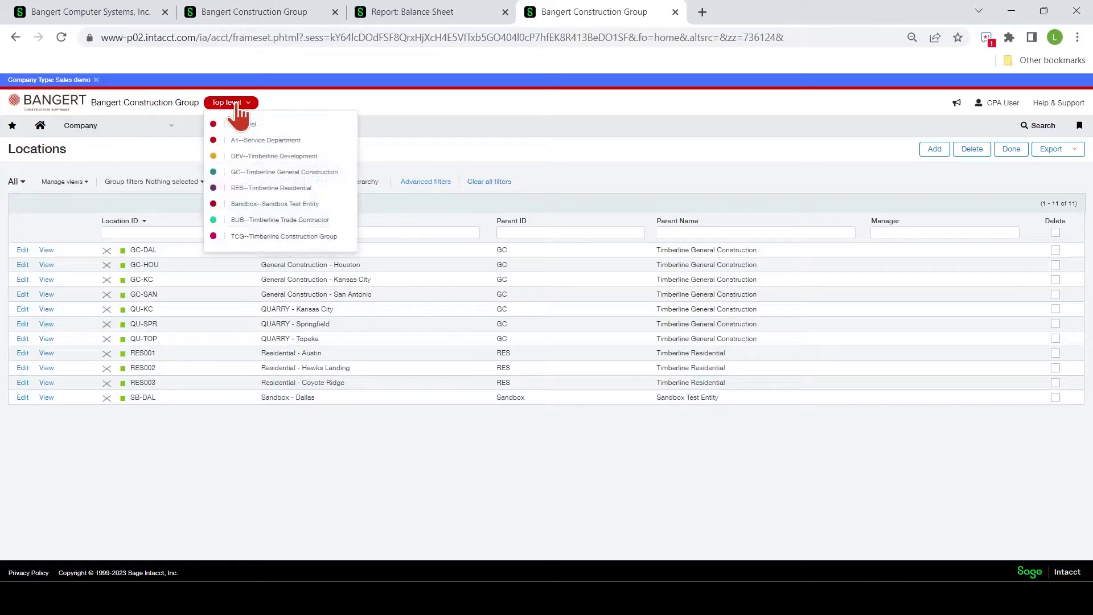
pyautogui.click(707, 488)
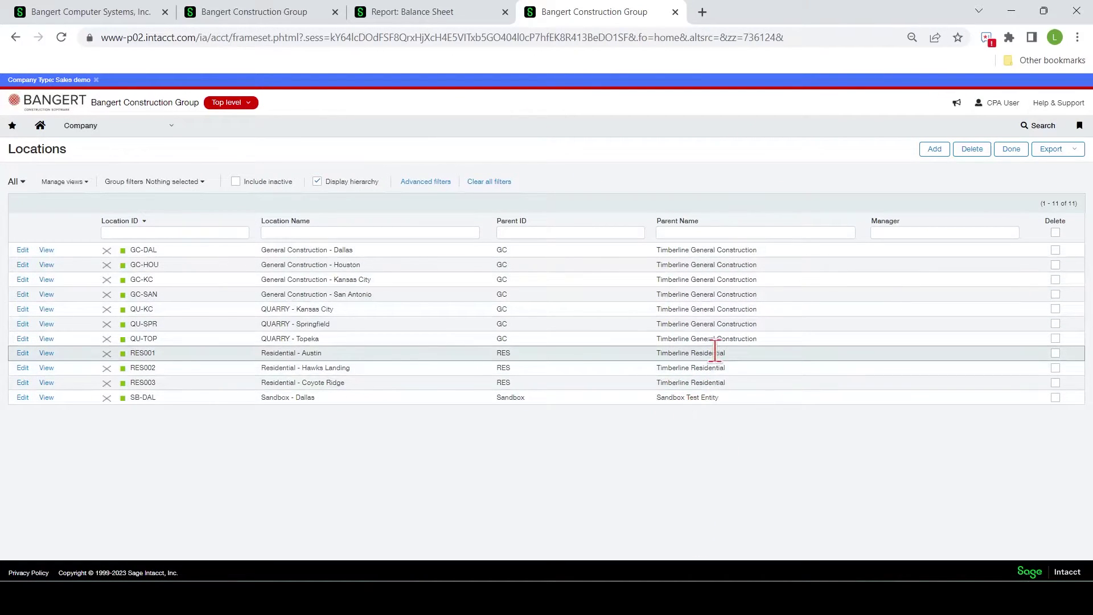
pyautogui.click(410, 6)
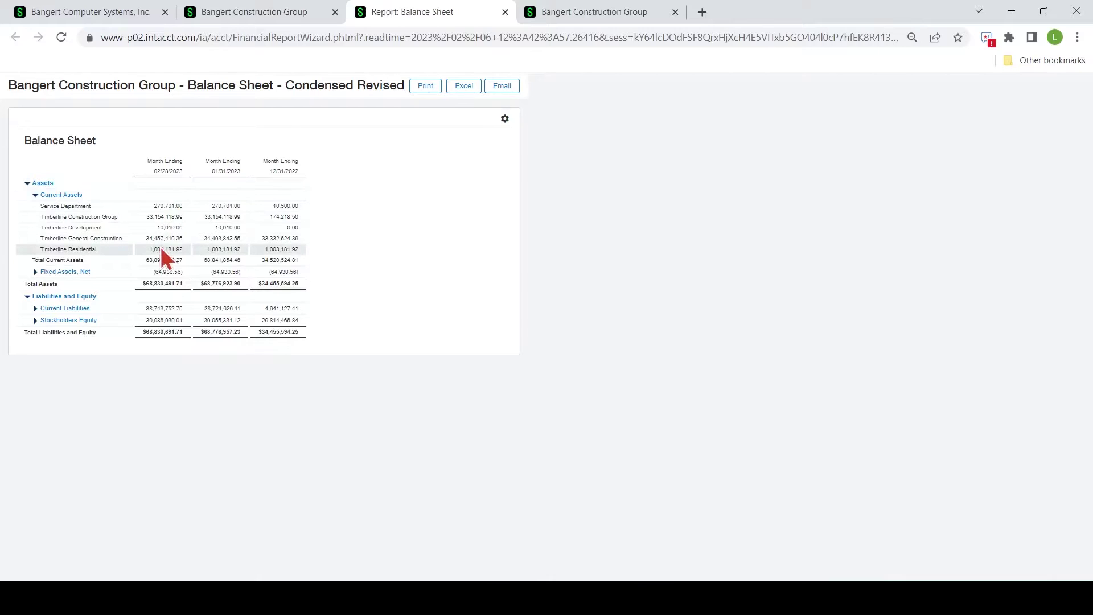
# - Set the location detail shown for the Current Assets row to all levels, with roll-up
pyautogui.click(274, 12)
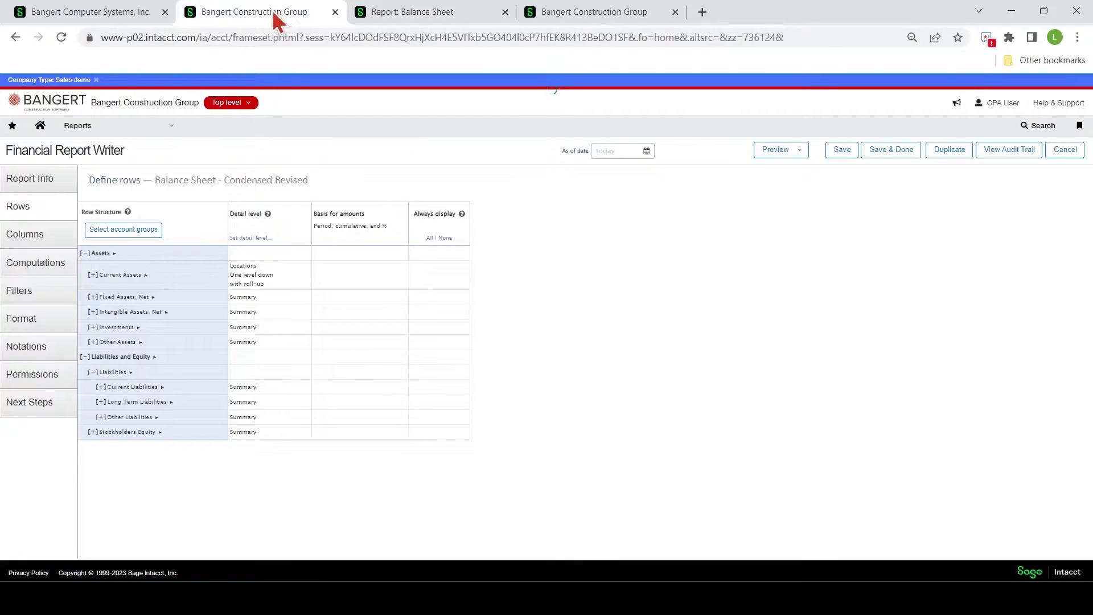
pyautogui.click(277, 280)
pyautogui.click(450, 351)
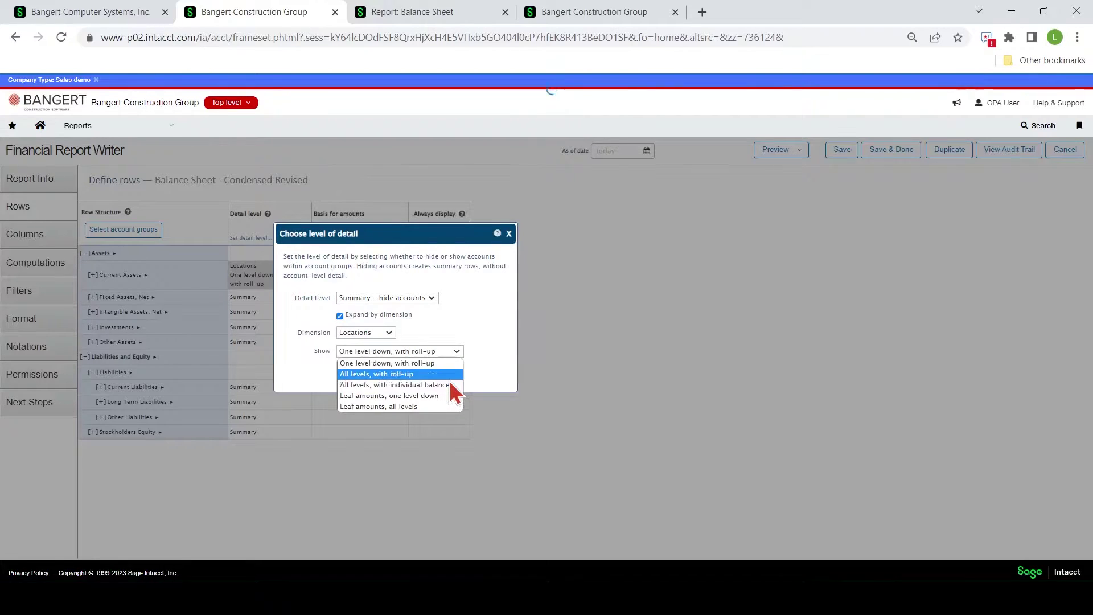
pyautogui.click(449, 381)
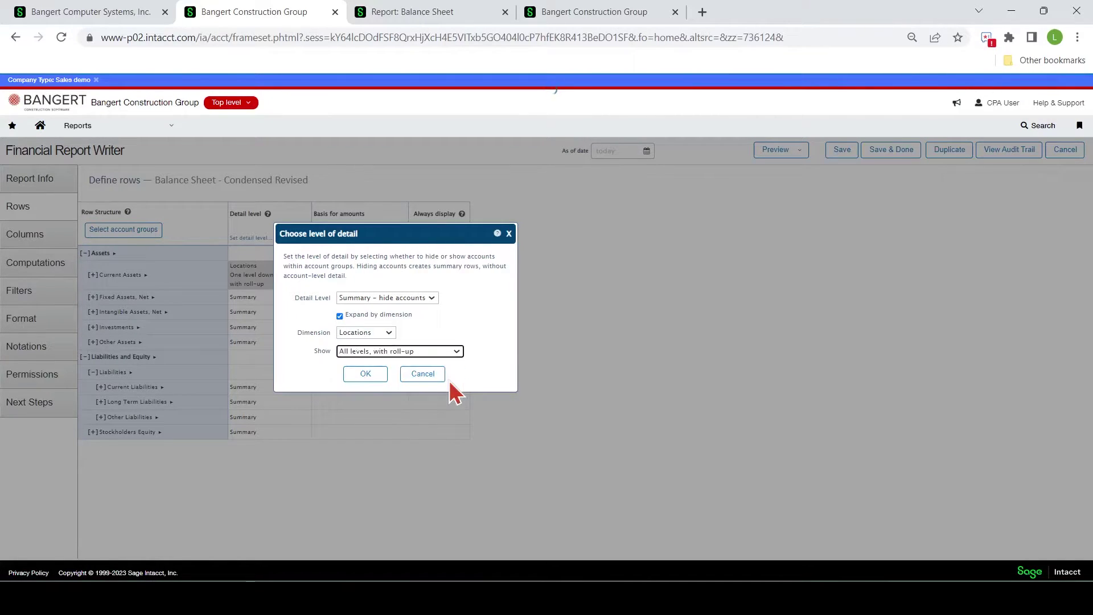
pyautogui.click(380, 376)
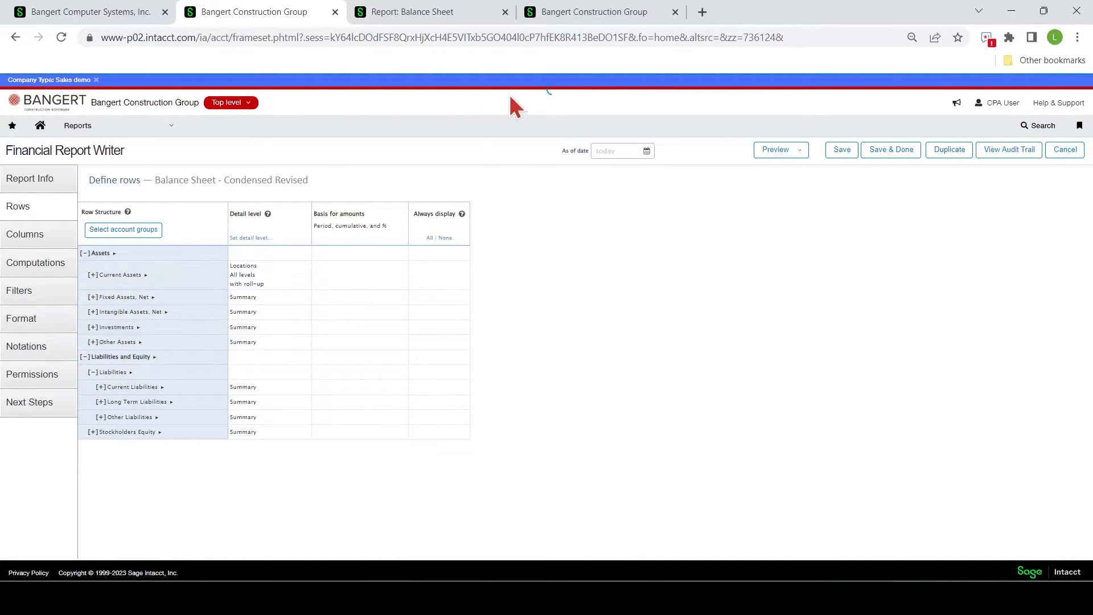
# - Preview the live HTML report again and check its child locations under each entity against the Locations list
pyautogui.click(787, 152)
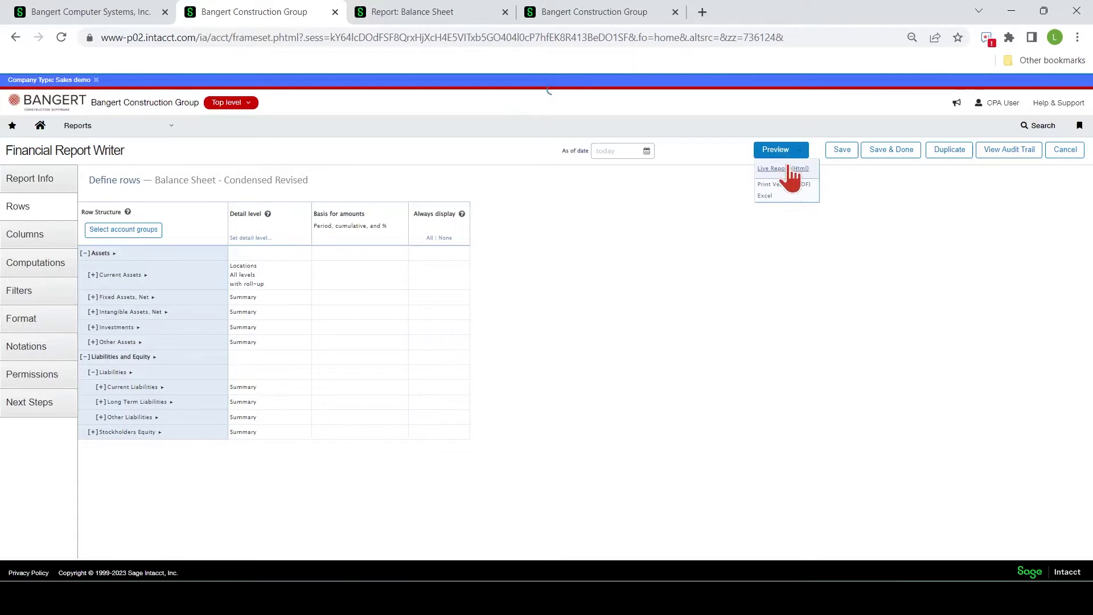
pyautogui.click(787, 173)
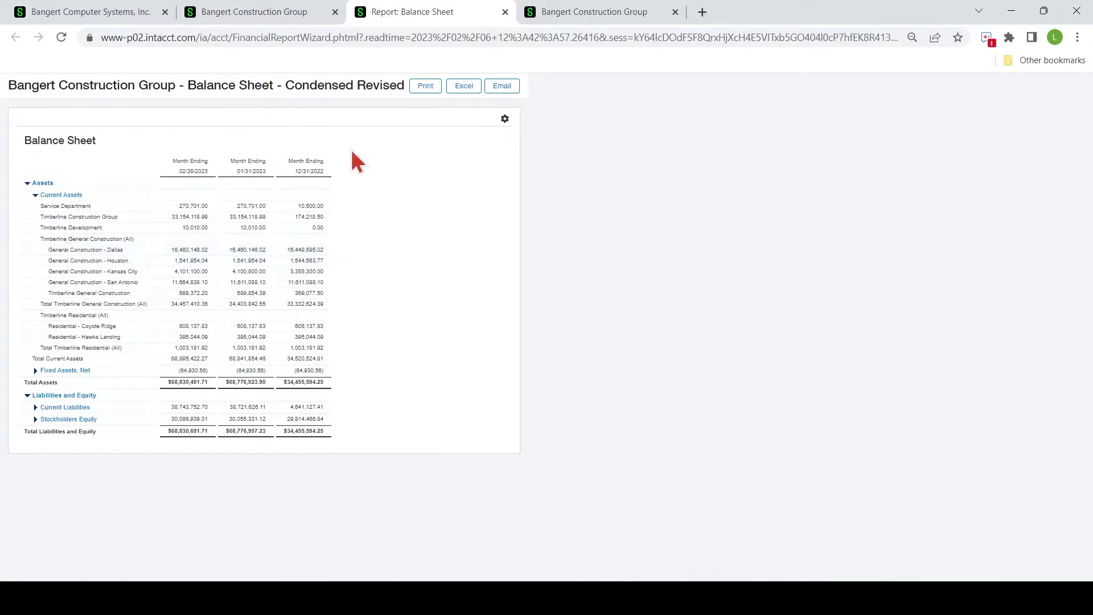
pyautogui.click(606, 13)
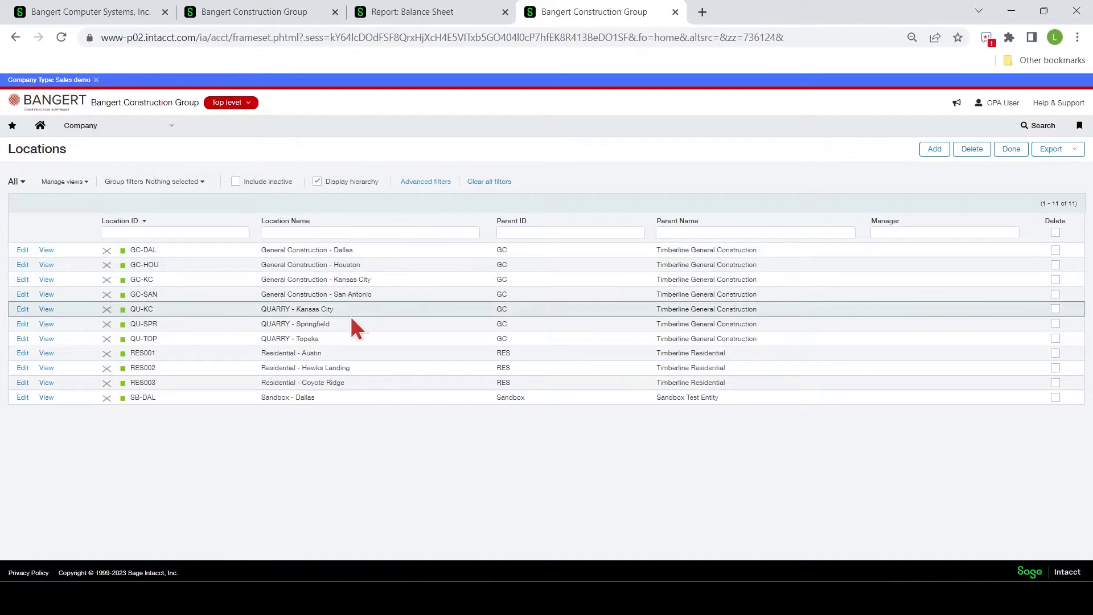
pyautogui.click(443, 13)
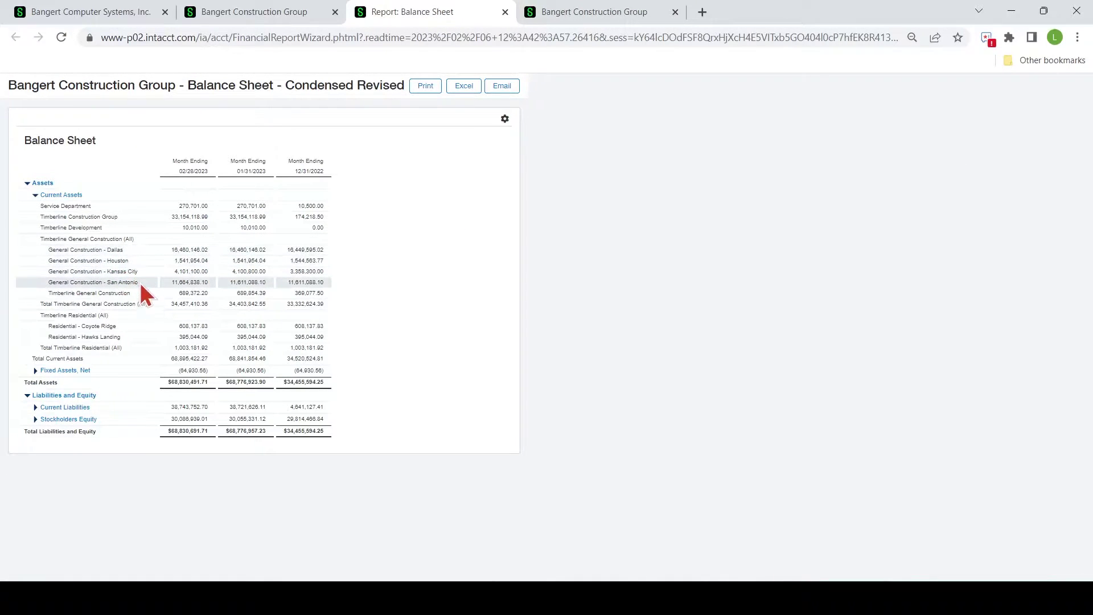
pyautogui.click(612, 16)
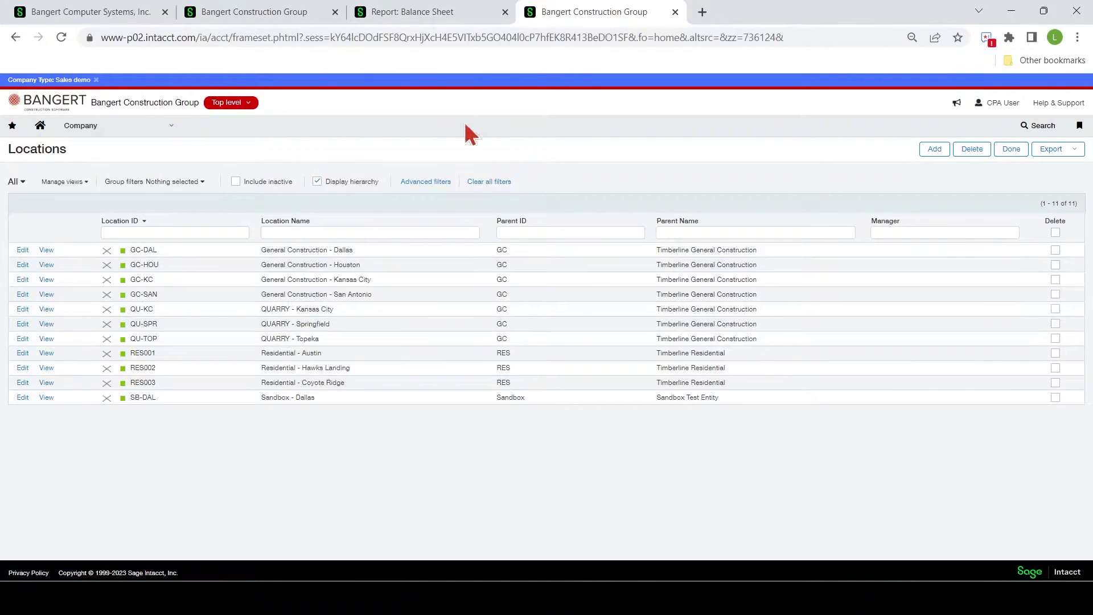
pyautogui.click(410, 13)
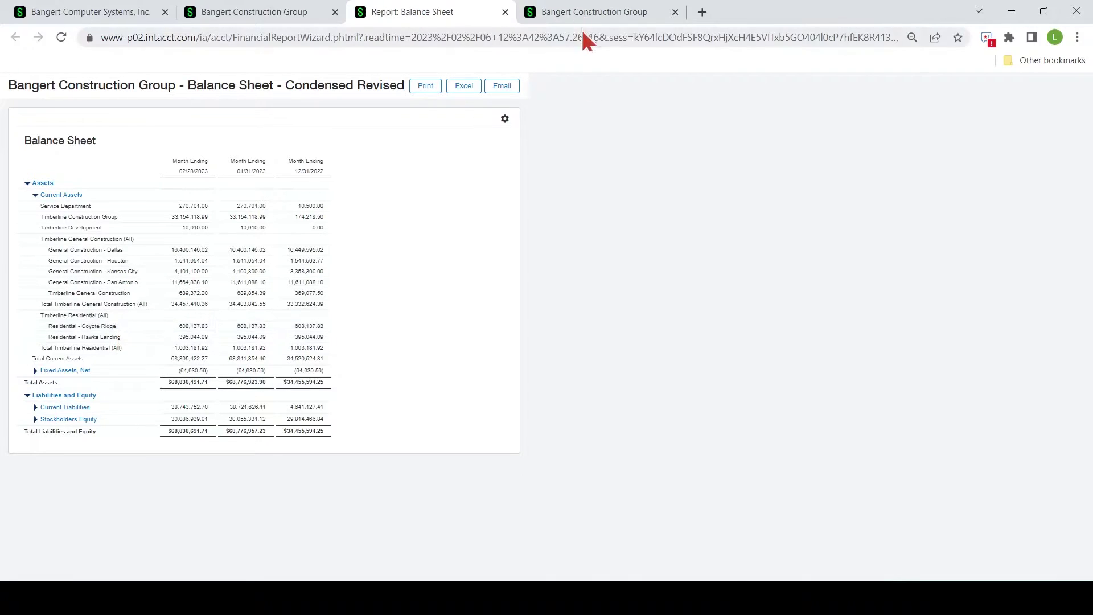
pyautogui.click(593, 14)
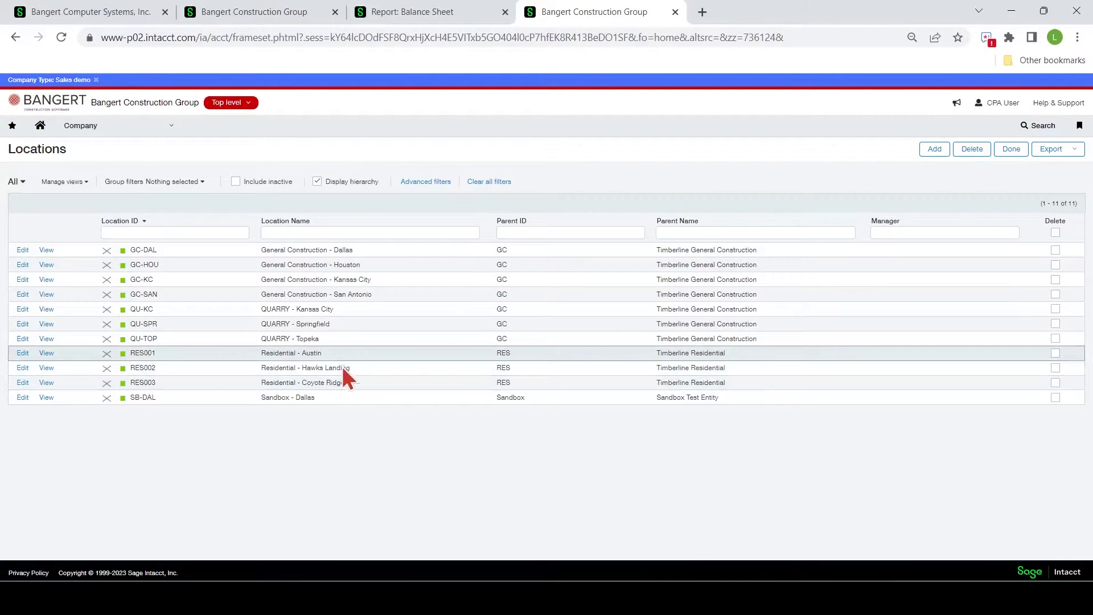
pyautogui.click(418, 12)
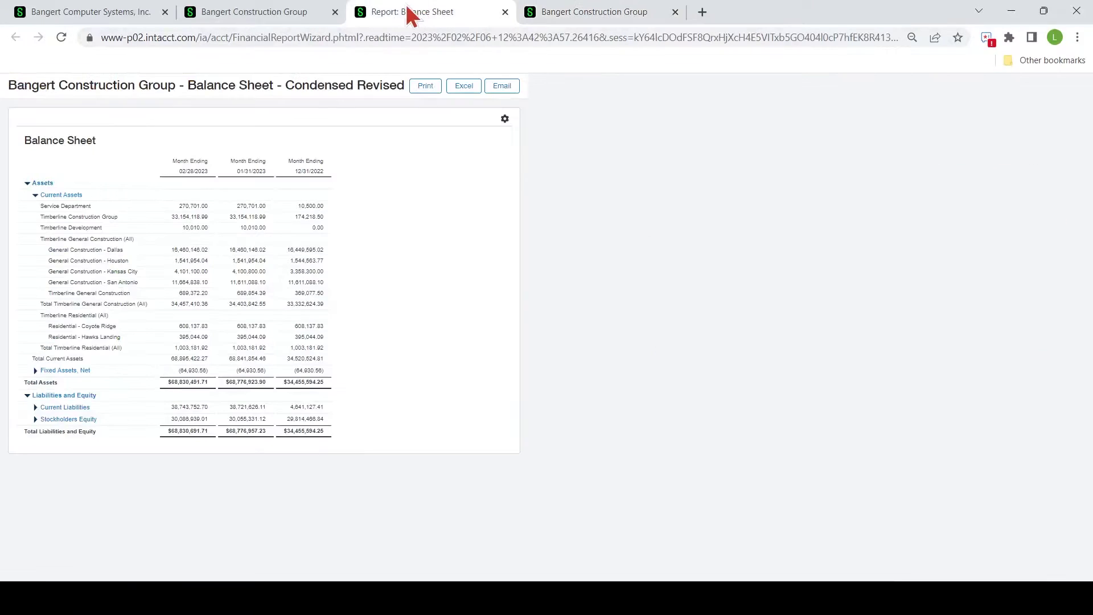
# - Set the location detail of the Current Assets row to show all levels, with individual balance
pyautogui.click(286, 14)
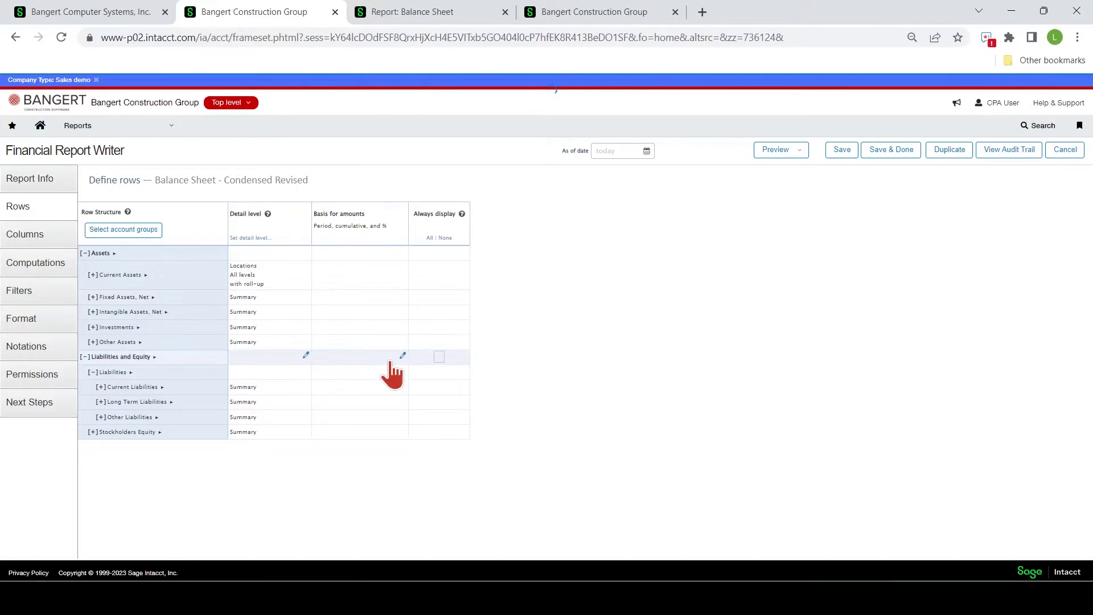
pyautogui.click(281, 283)
pyautogui.click(435, 350)
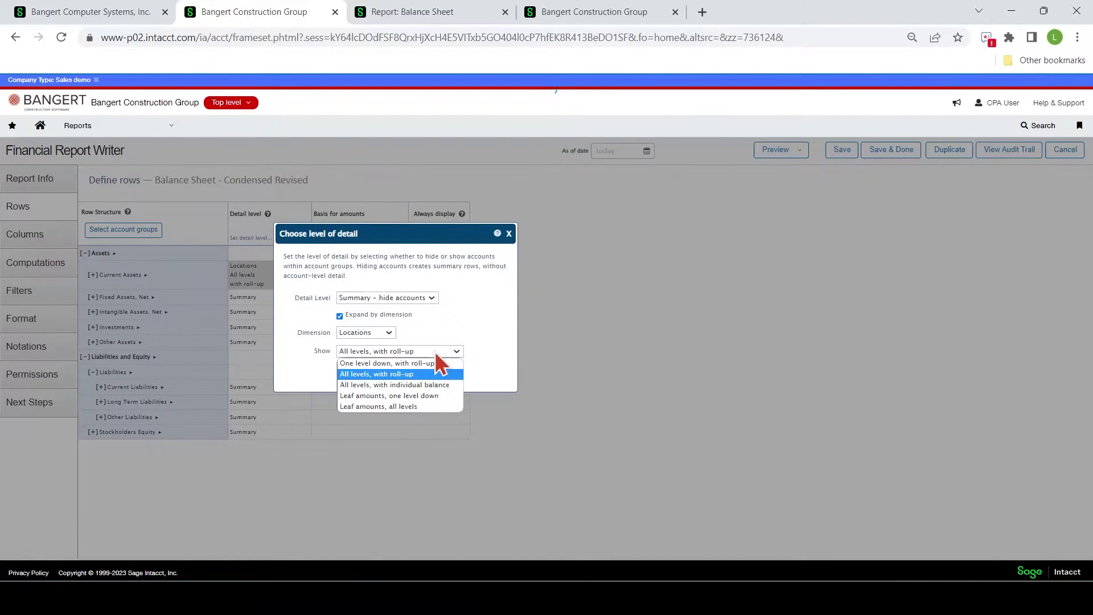
pyautogui.click(448, 385)
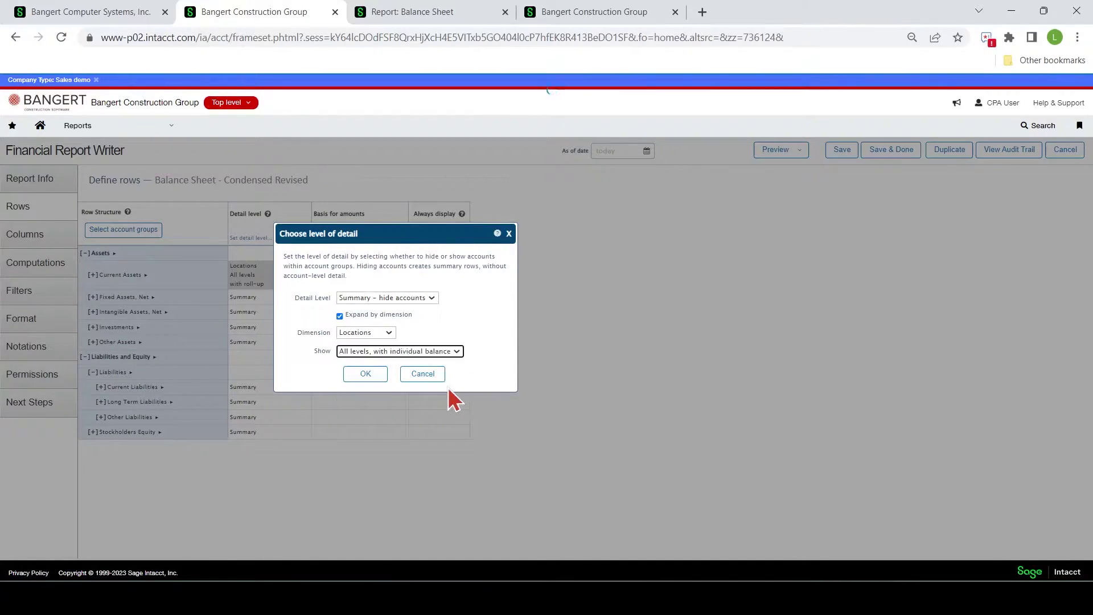
pyautogui.click(365, 375)
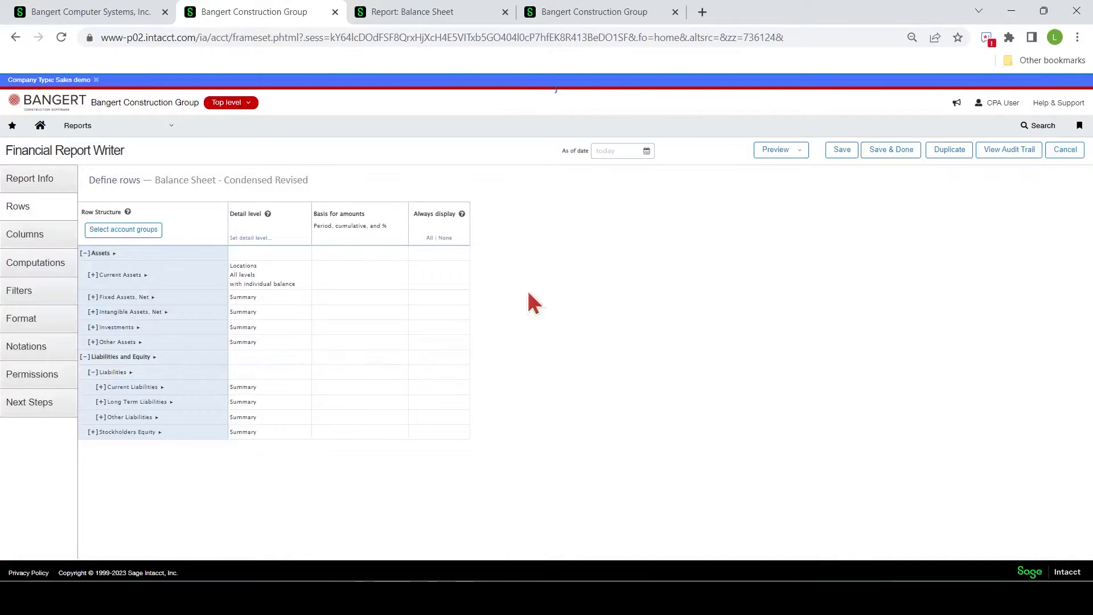
# - Preview the live HTML report and review the individual location balances listed under Current Assets
pyautogui.click(805, 150)
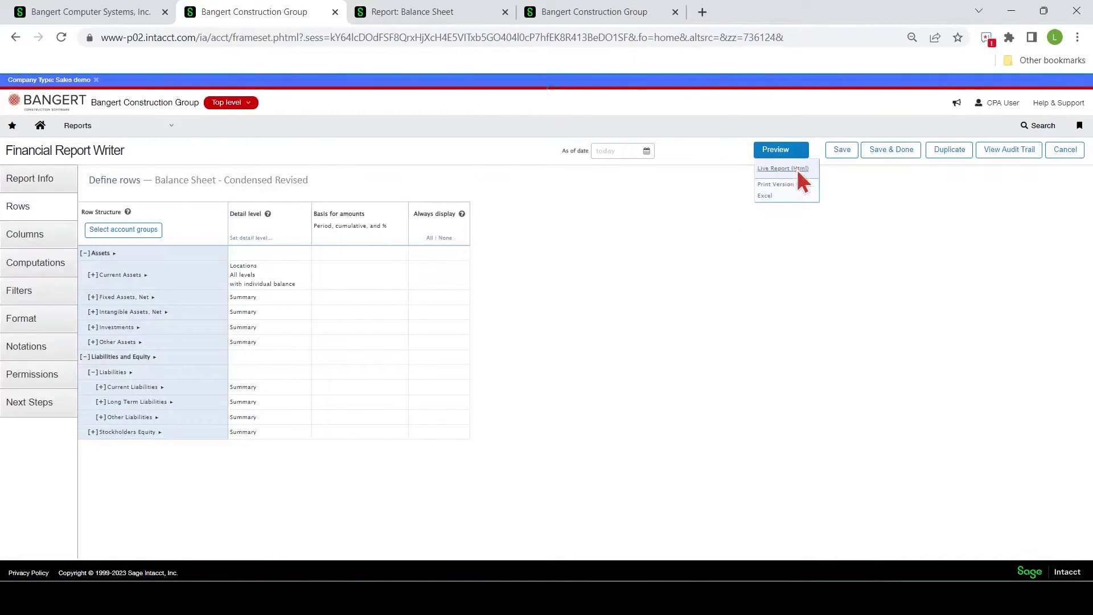
pyautogui.click(797, 169)
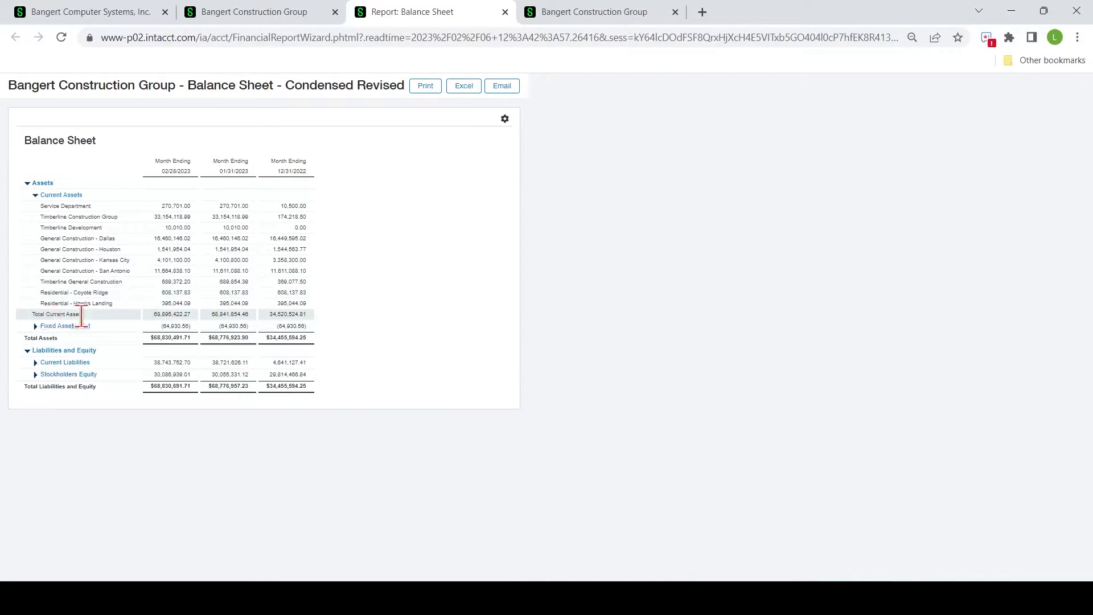
pyautogui.click(299, 14)
# - Review the Show options available for the Current Assets location detail and leave them without making a change
pyautogui.click(279, 283)
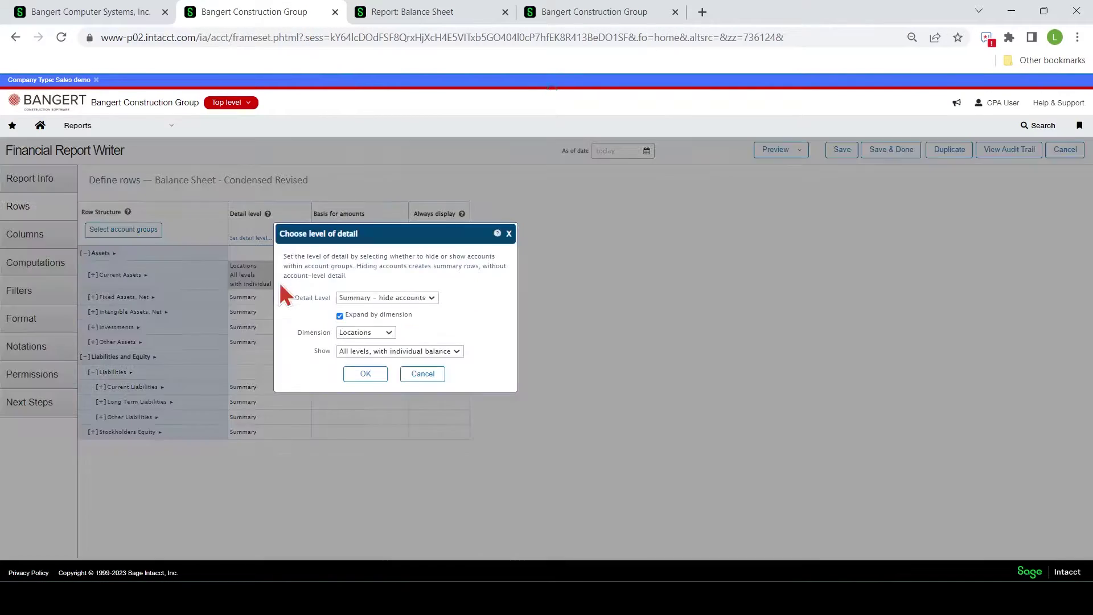
pyautogui.click(447, 351)
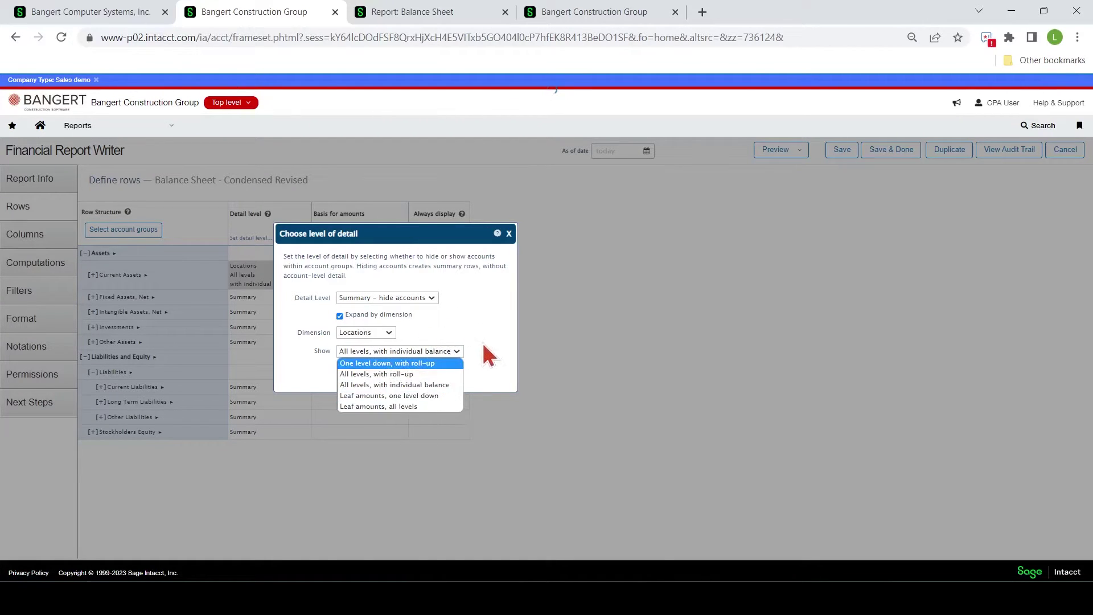
pyautogui.click(491, 328)
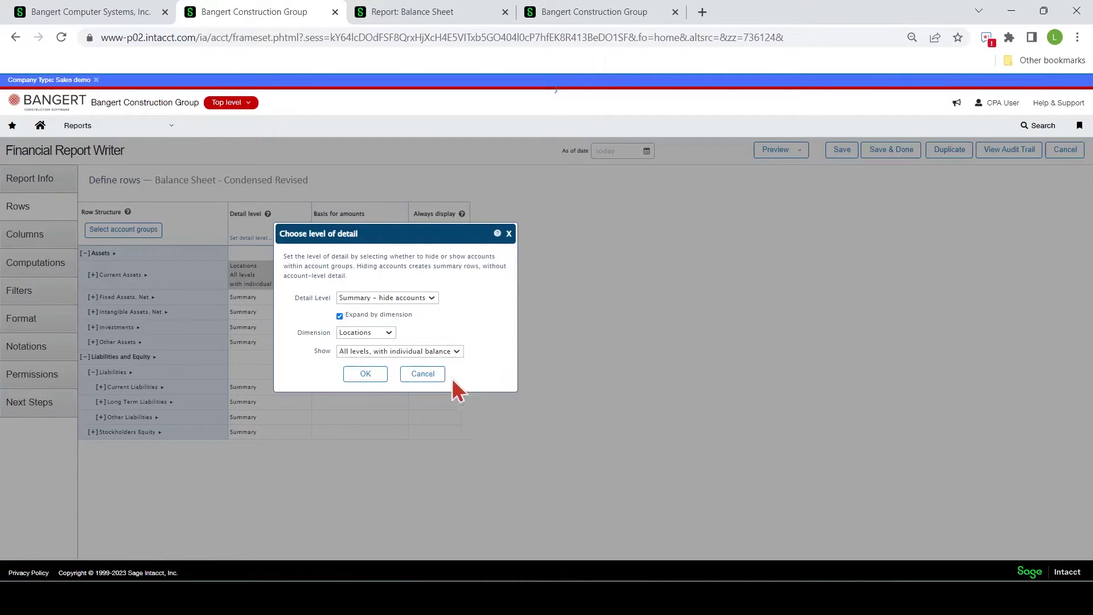
pyautogui.click(425, 376)
pyautogui.click(784, 149)
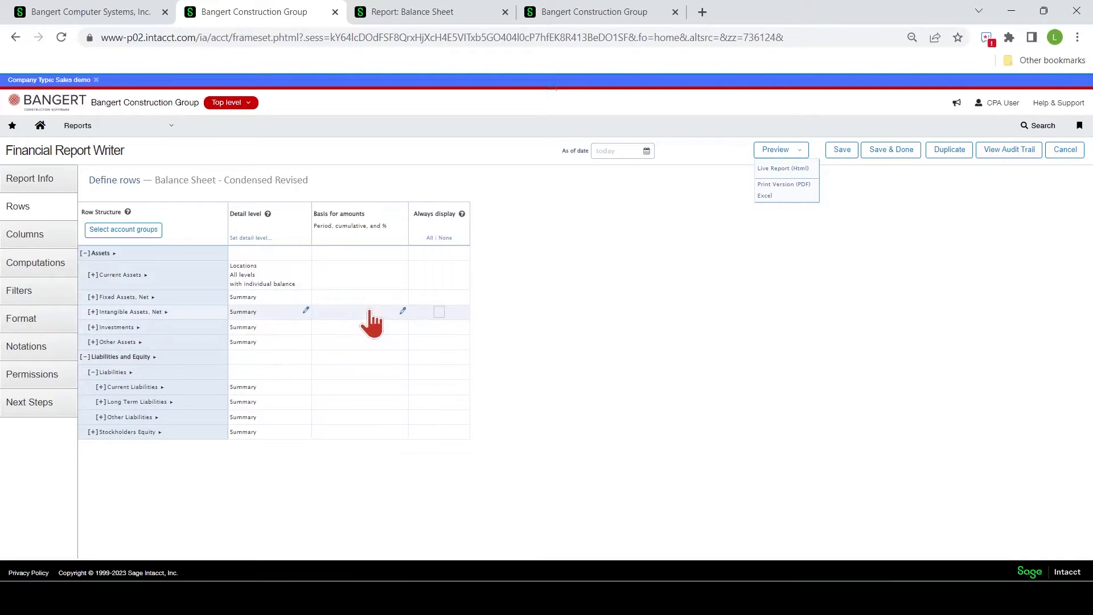
pyautogui.click(576, 278)
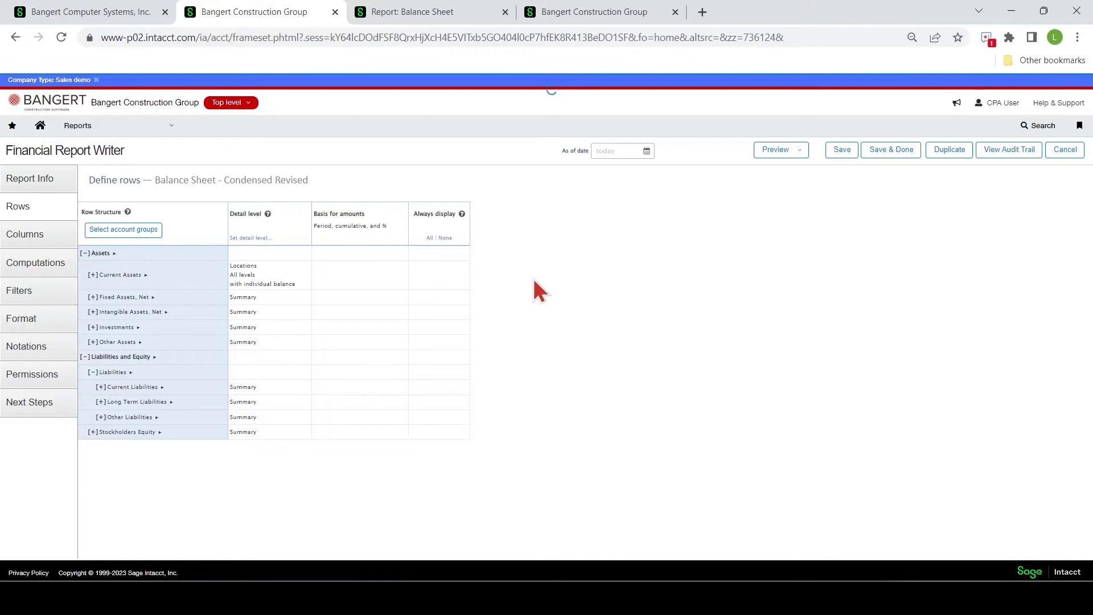
# - Read the Always display help, turn that option on for Current Assets, and check its location rows in a live HTML preview
pyautogui.click(461, 215)
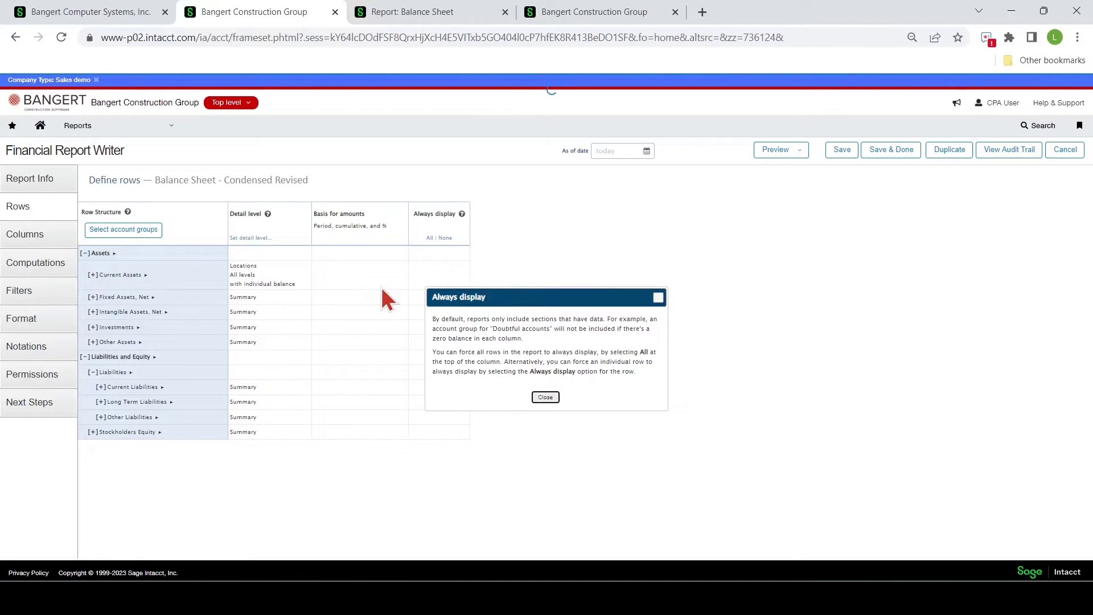
pyautogui.click(546, 397)
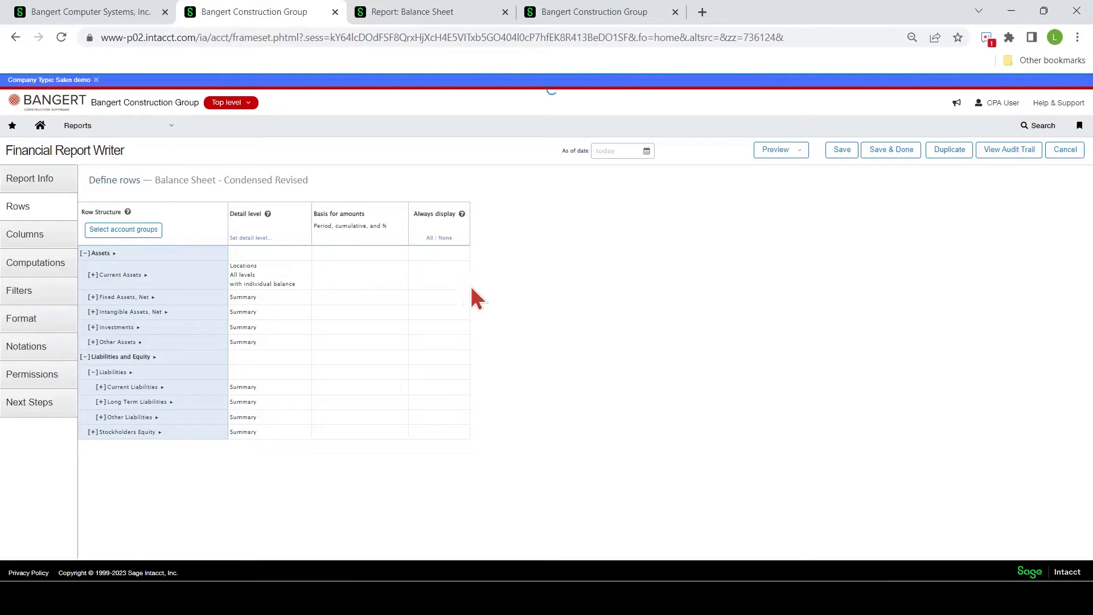
pyautogui.click(441, 283)
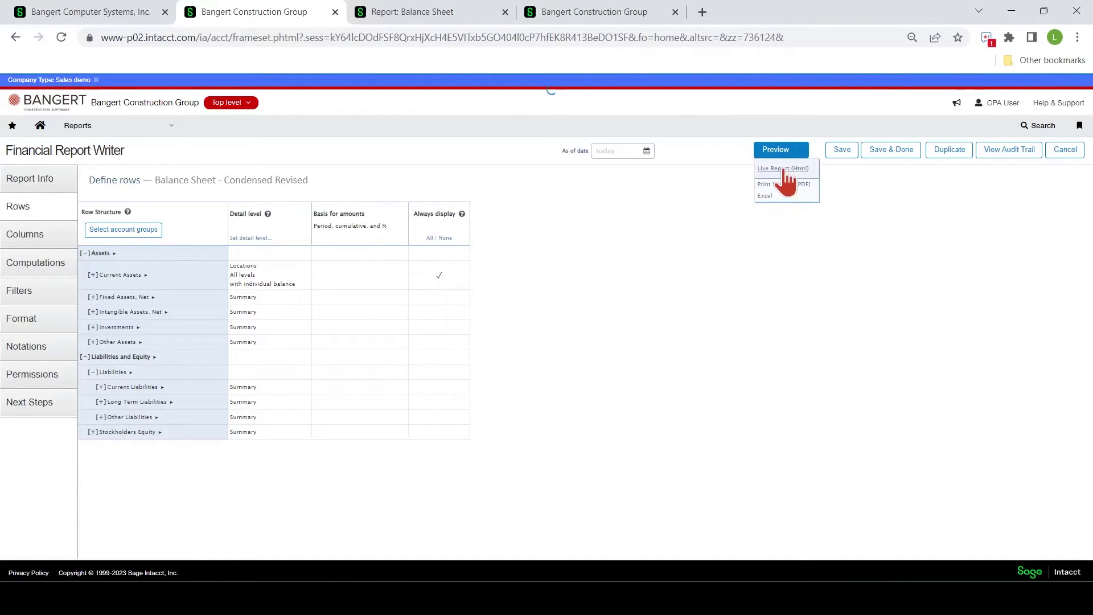
pyautogui.click(783, 169)
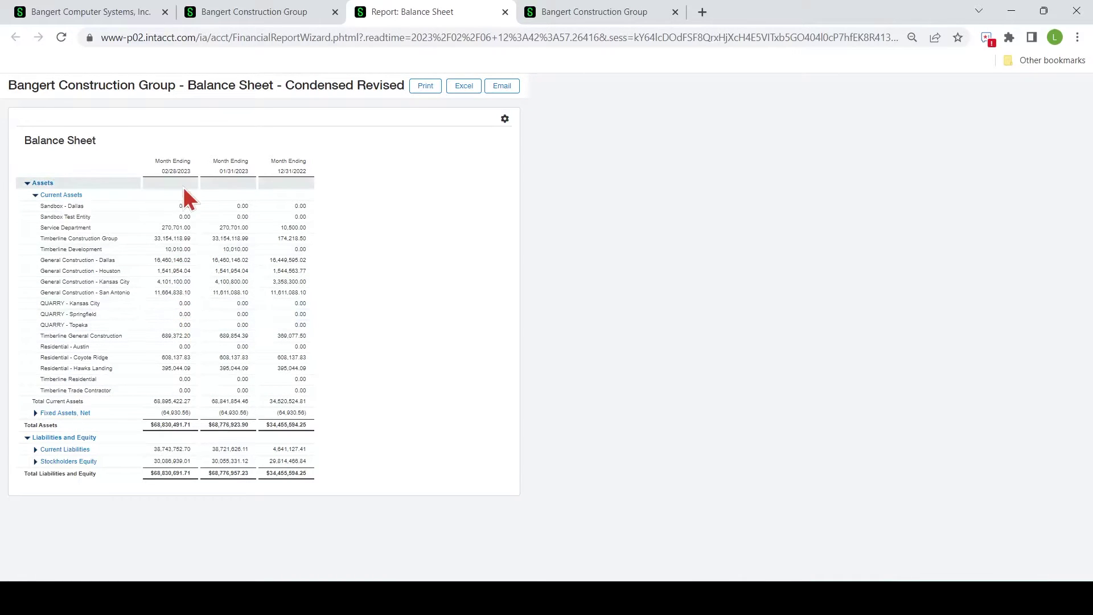
pyautogui.click(300, 17)
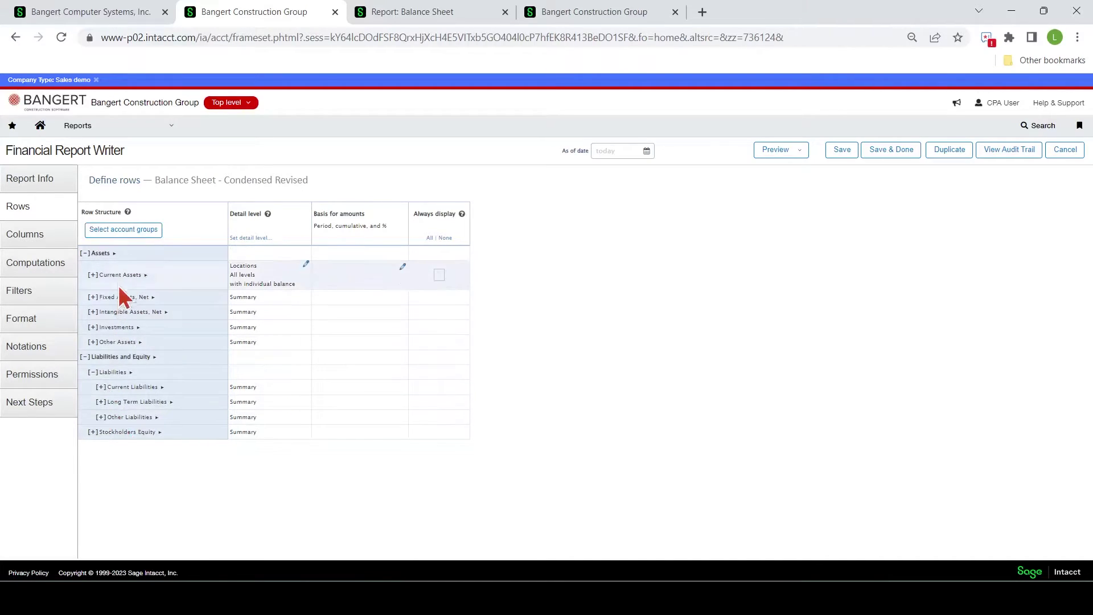
# - Include the Operating Net Income account group in the report's row structure and look through its added rows
pyautogui.click(140, 230)
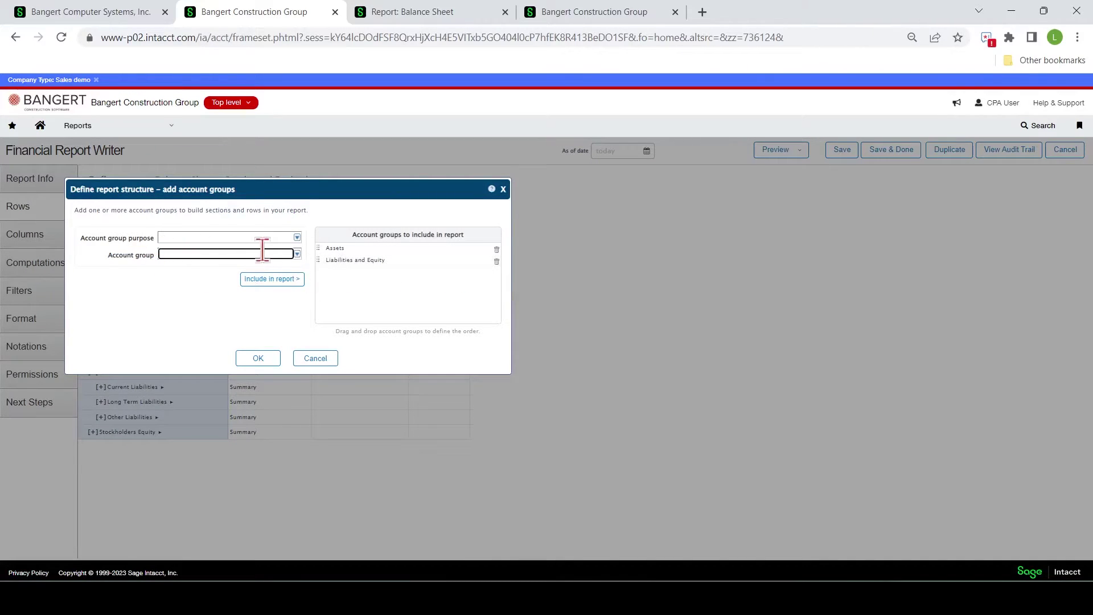
pyautogui.click(297, 254)
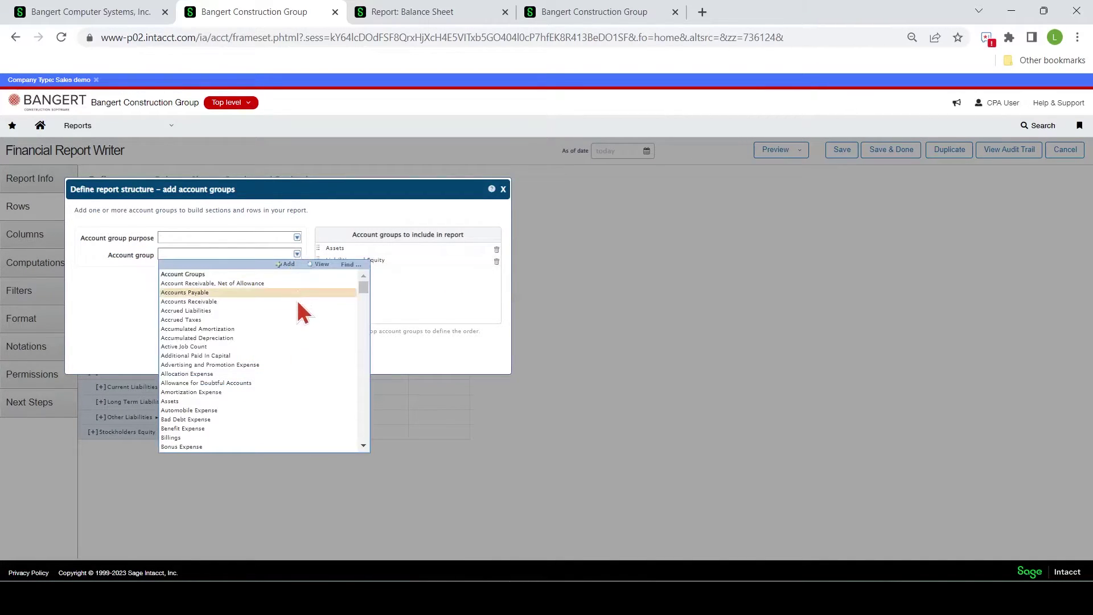
pyautogui.scroll(-5, 293, 343)
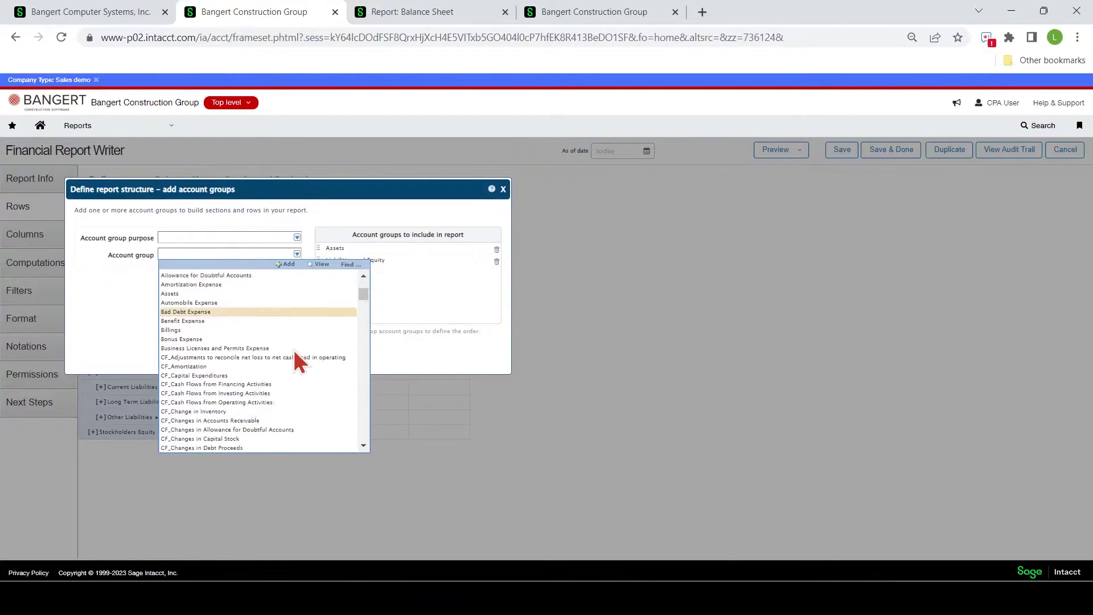
pyautogui.scroll(-10, 293, 347)
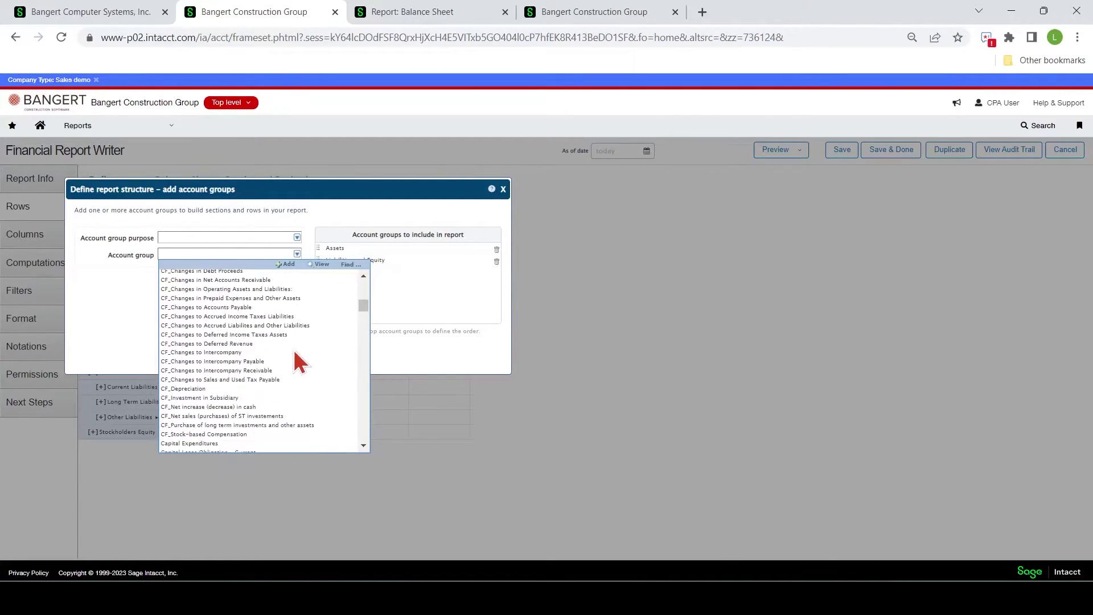
pyautogui.scroll(-15, 294, 352)
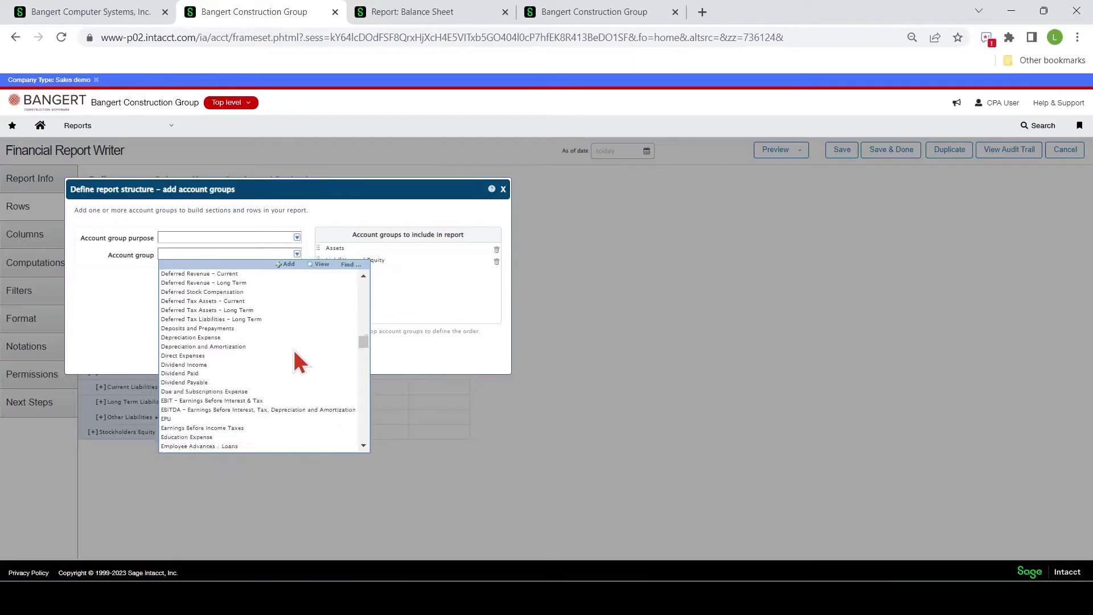
pyautogui.scroll(-15, 295, 352)
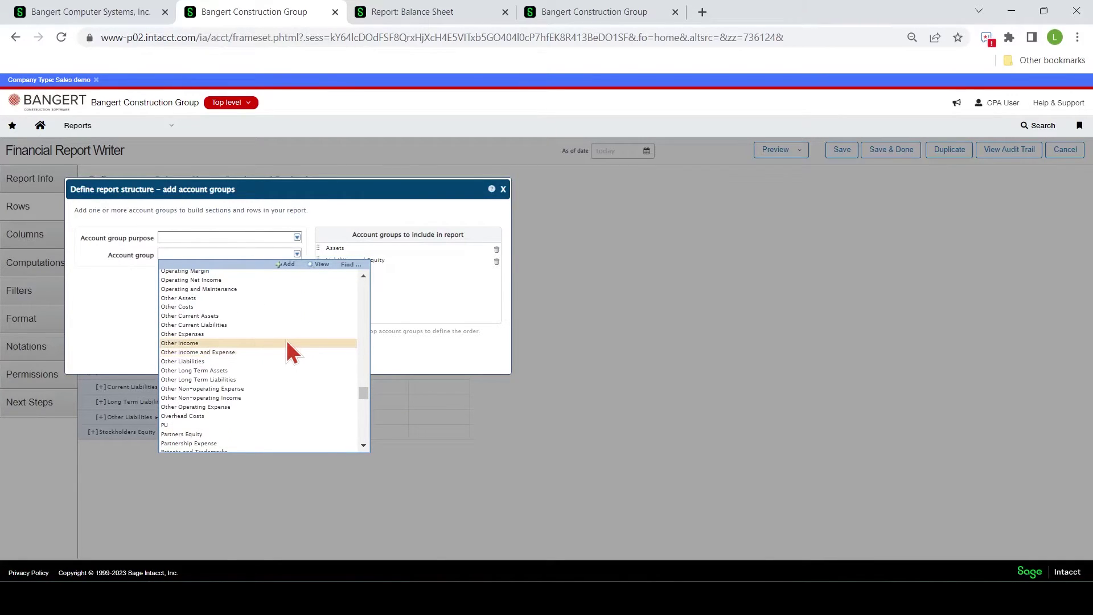
pyautogui.click(264, 279)
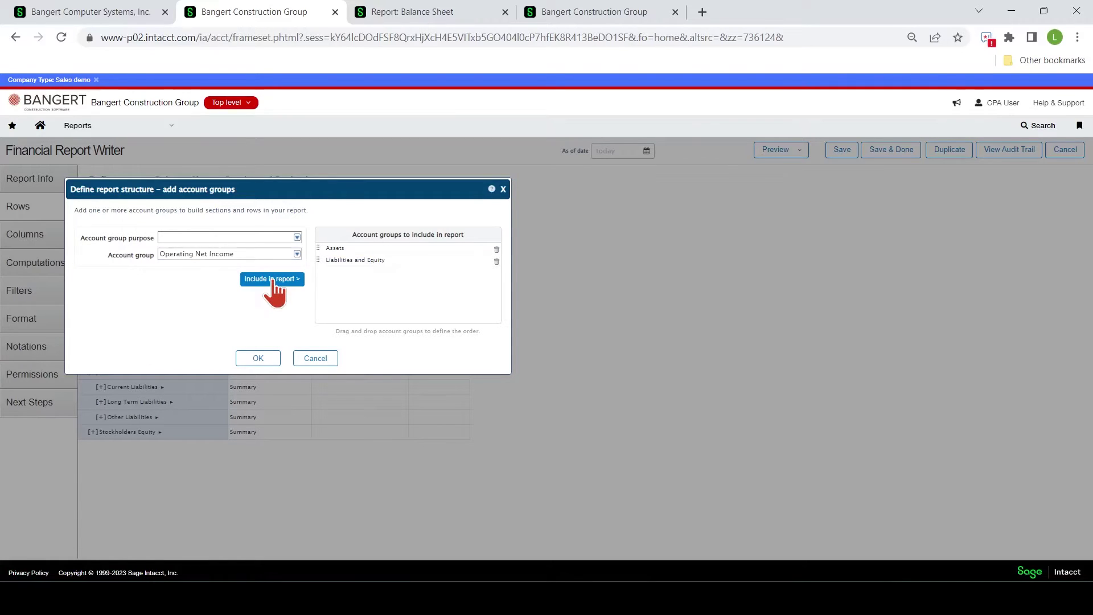
pyautogui.click(273, 282)
pyautogui.click(266, 359)
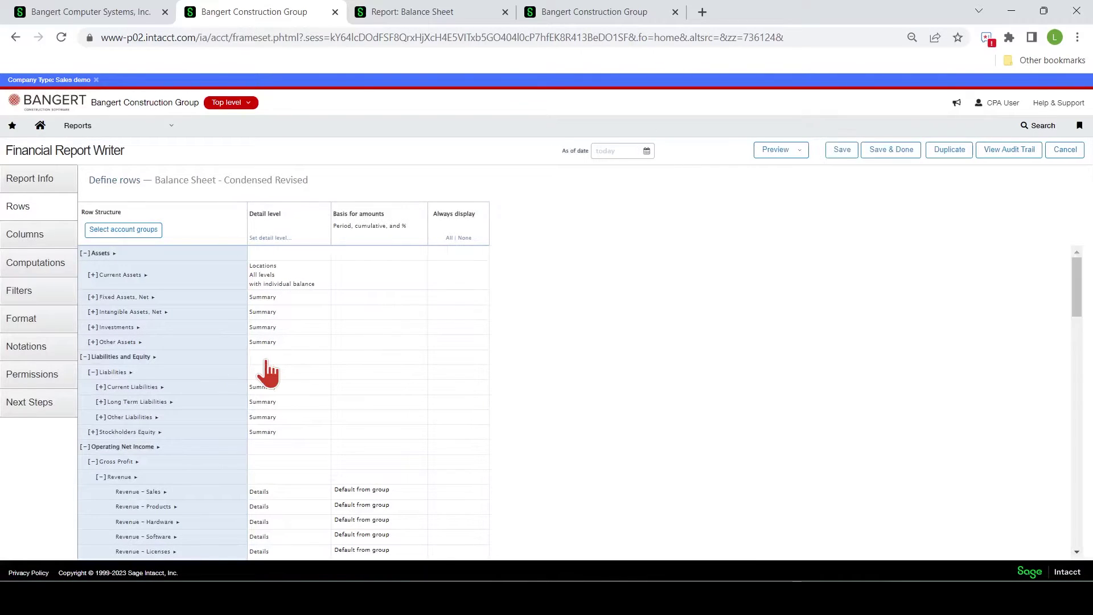
pyautogui.scroll(-4, 263, 371)
pyautogui.scroll(-15, 212, 508)
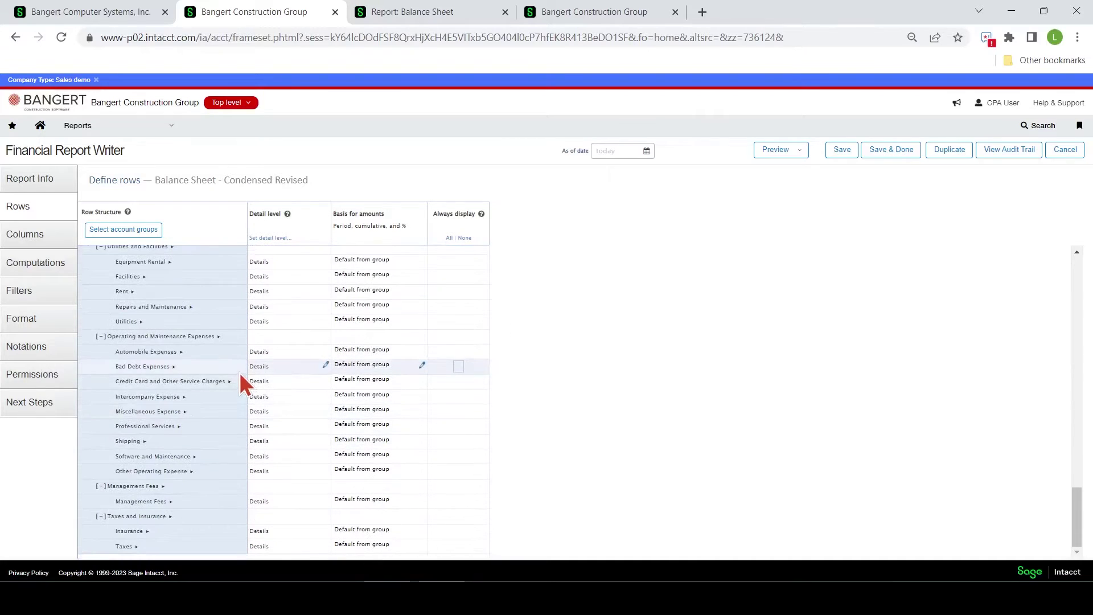
pyautogui.scroll(15, 234, 360)
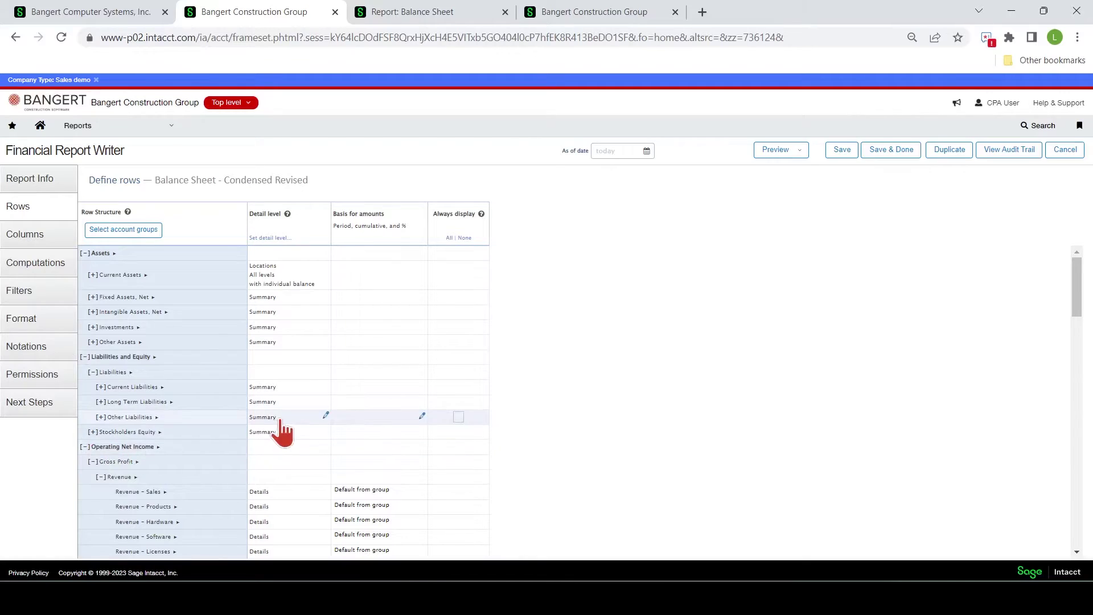
# - Remove the Operating Net Income account group from the report's row structure
pyautogui.click(141, 234)
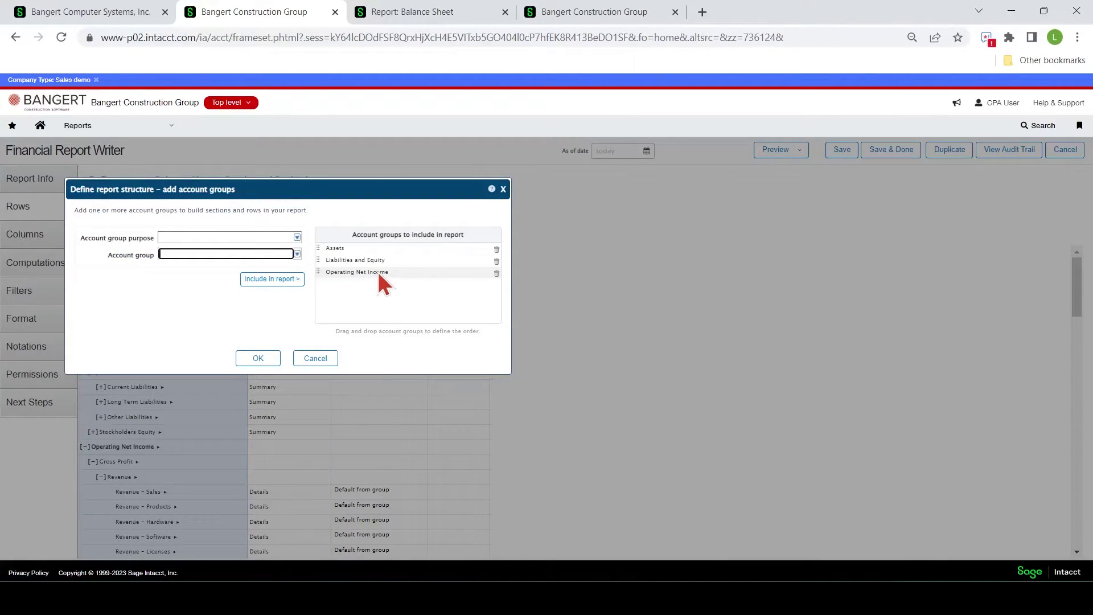
pyautogui.click(496, 273)
pyautogui.click(259, 359)
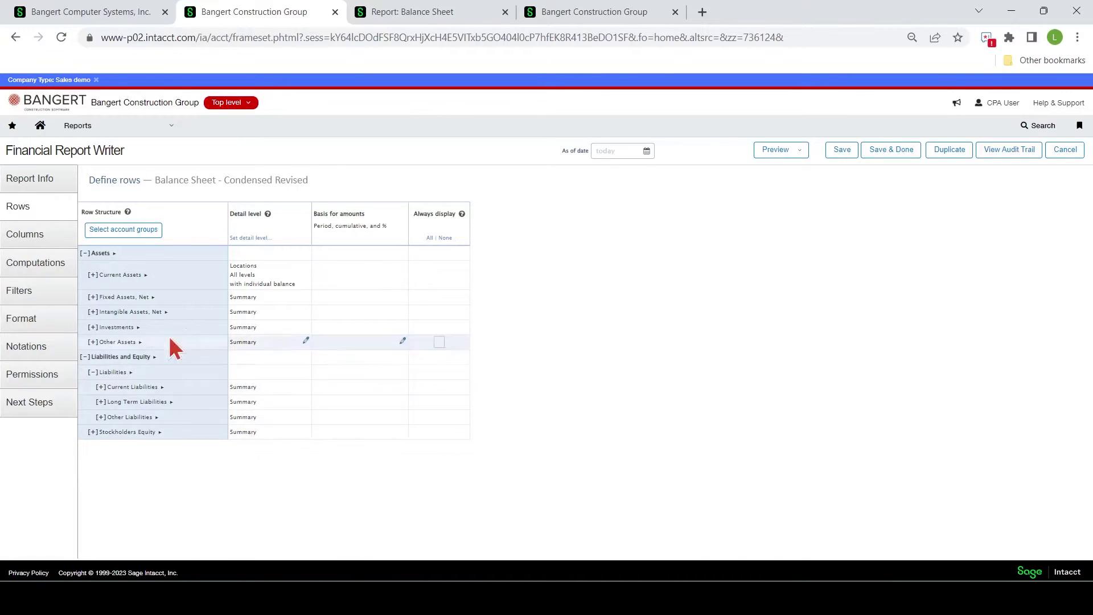
# - Open the column definitions and compare the account name and period columns with those in the previewed balance sheet
pyautogui.click(30, 236)
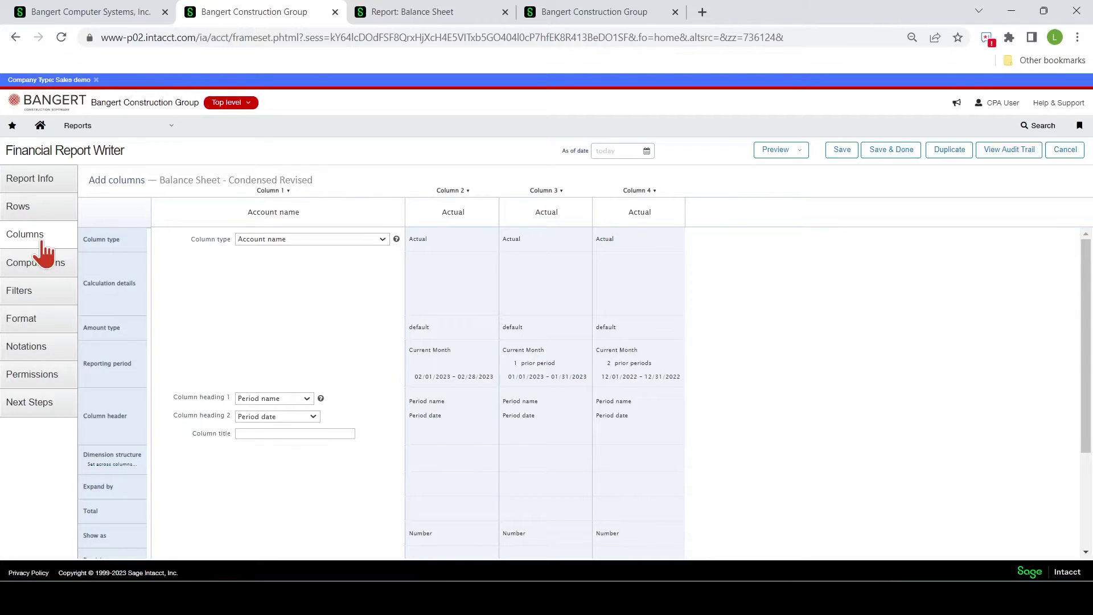
pyautogui.click(428, 13)
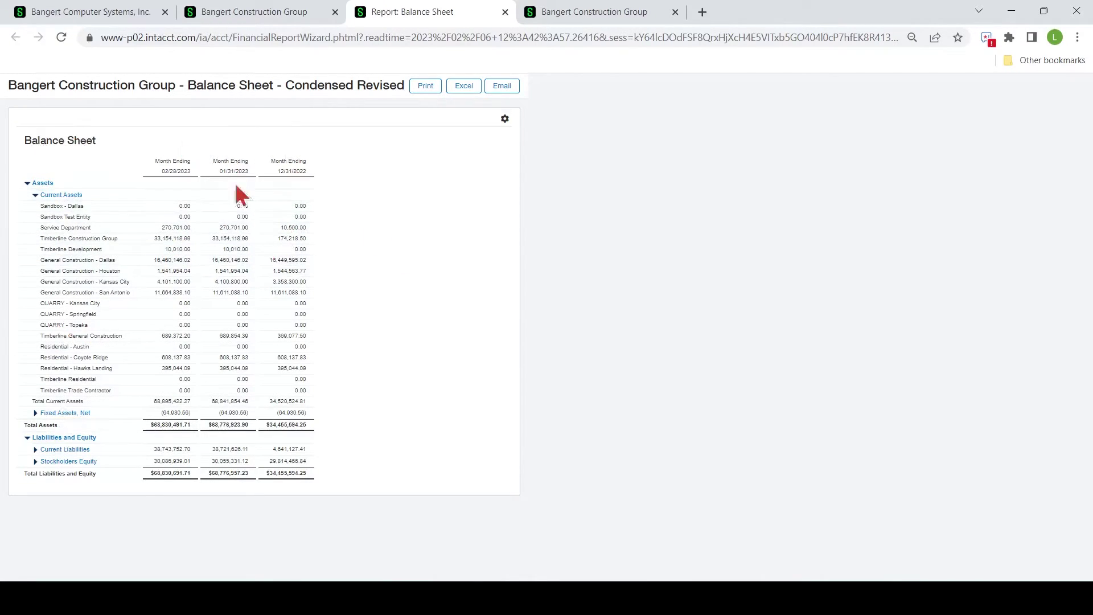
pyautogui.click(248, 12)
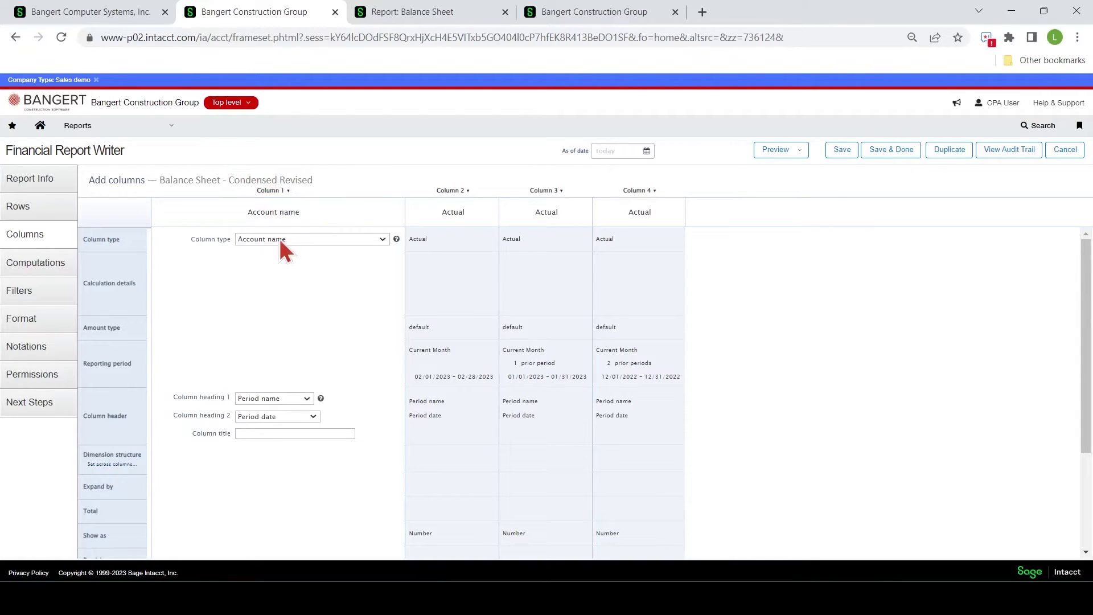
pyautogui.click(410, 11)
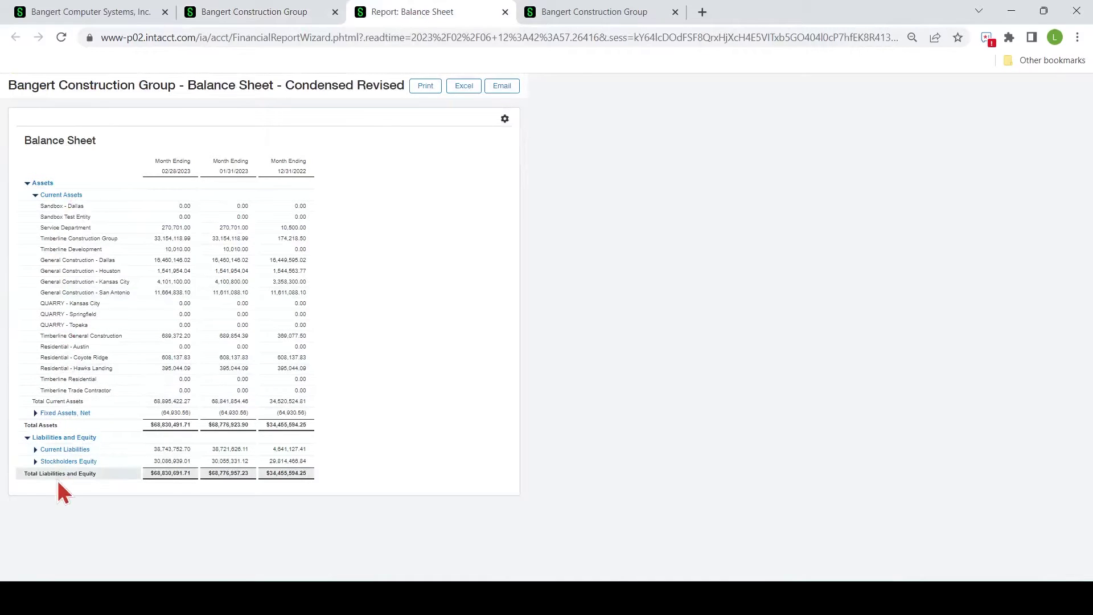
pyautogui.click(292, 13)
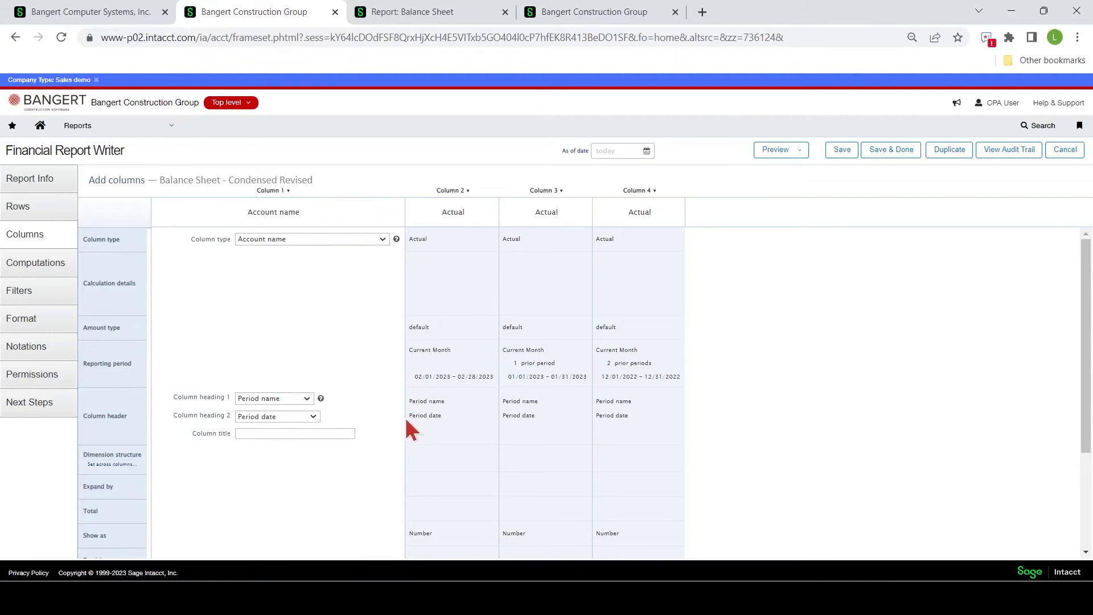
pyautogui.click(426, 11)
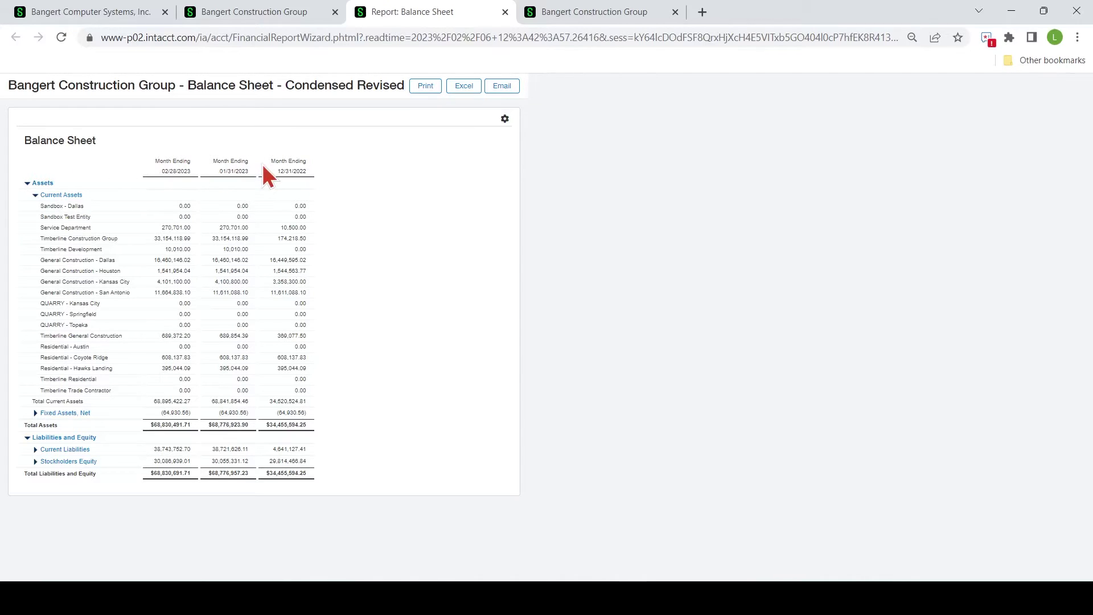
pyautogui.click(312, 12)
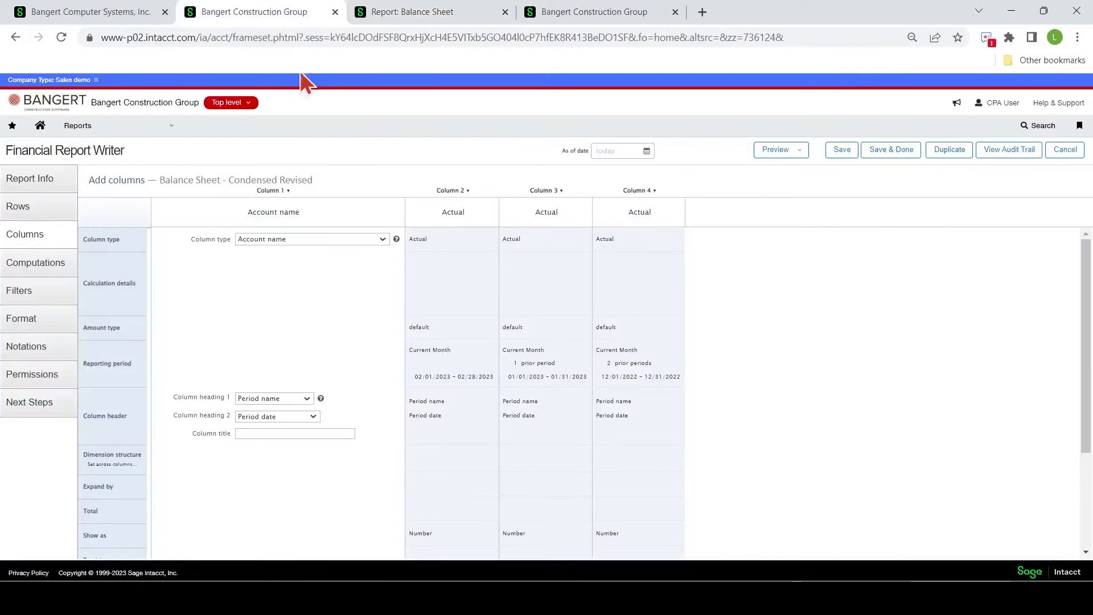
# - Examine the second column's settings and its Expand by options, comparing them with the previewed balance sheet
pyautogui.scroll(-3, 464, 438)
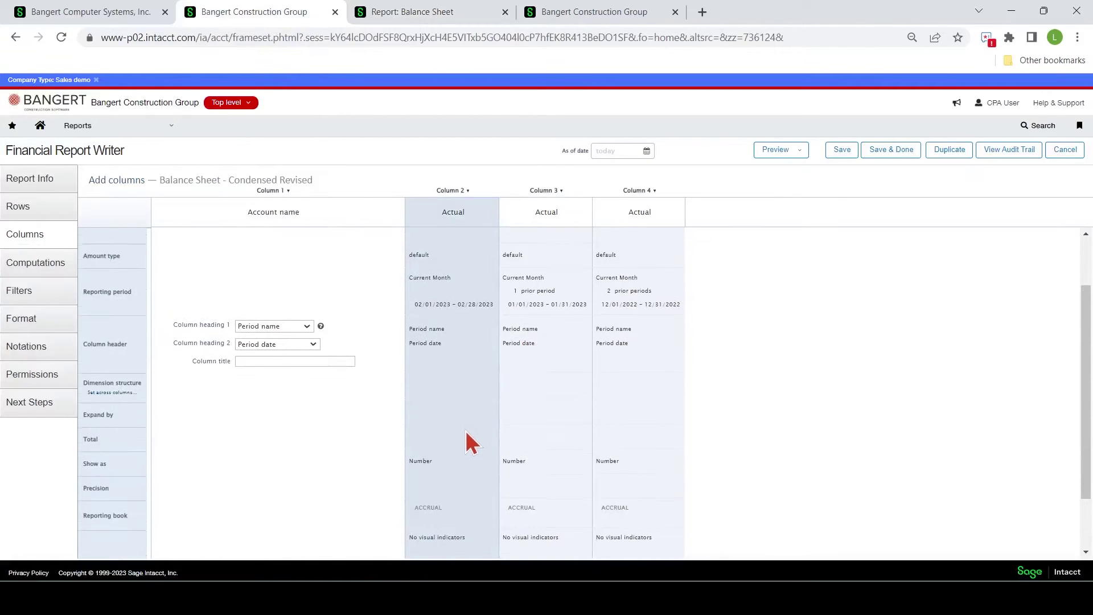
pyautogui.click(459, 352)
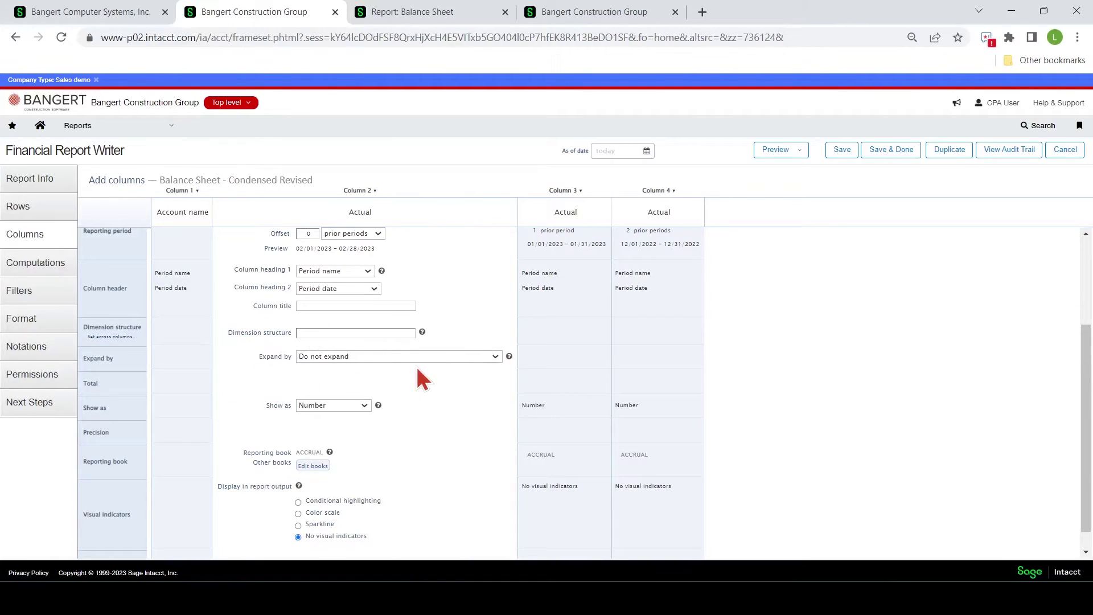
pyautogui.click(382, 358)
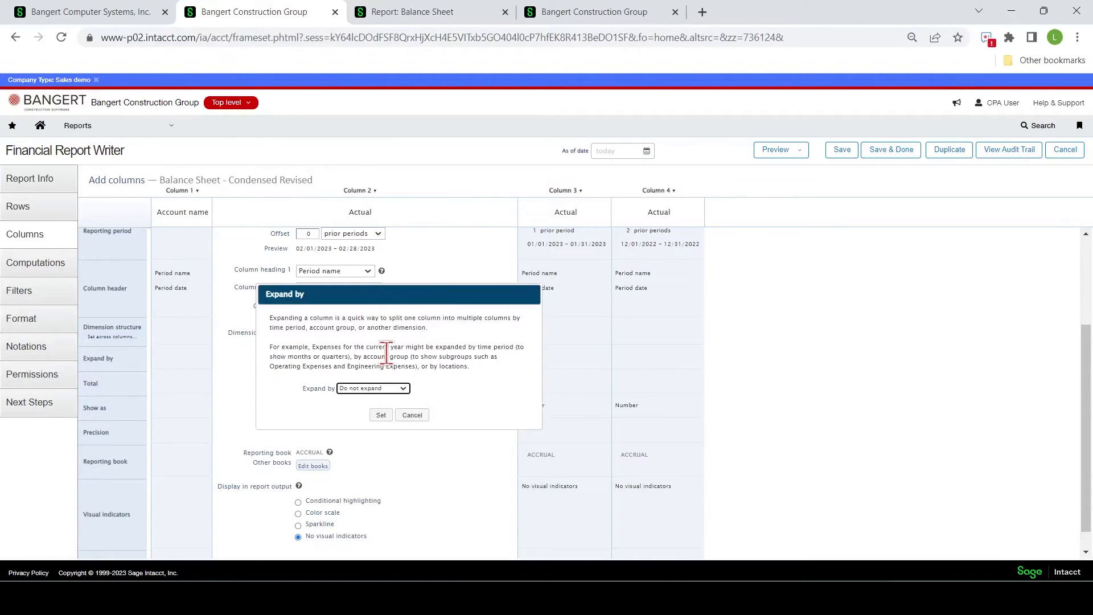
pyautogui.click(416, 12)
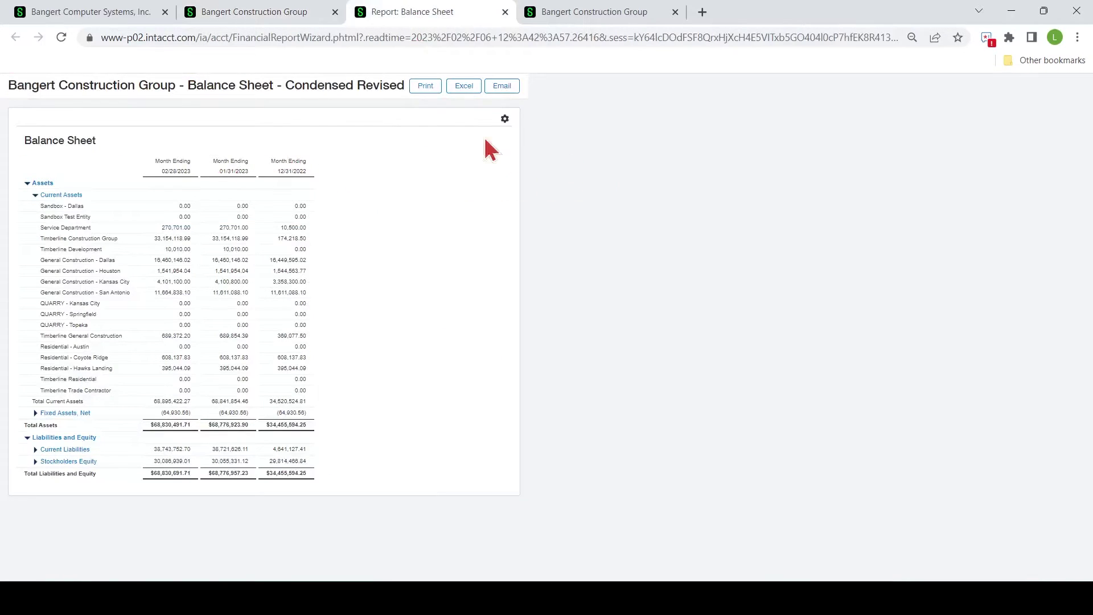
pyautogui.click(254, 12)
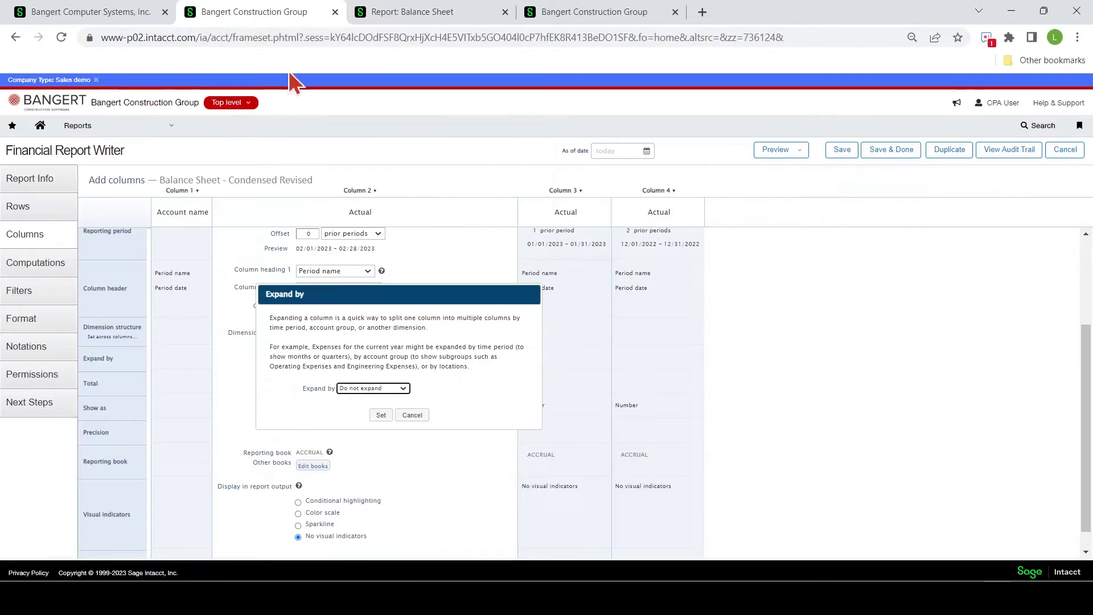
pyautogui.click(415, 415)
pyautogui.click(421, 12)
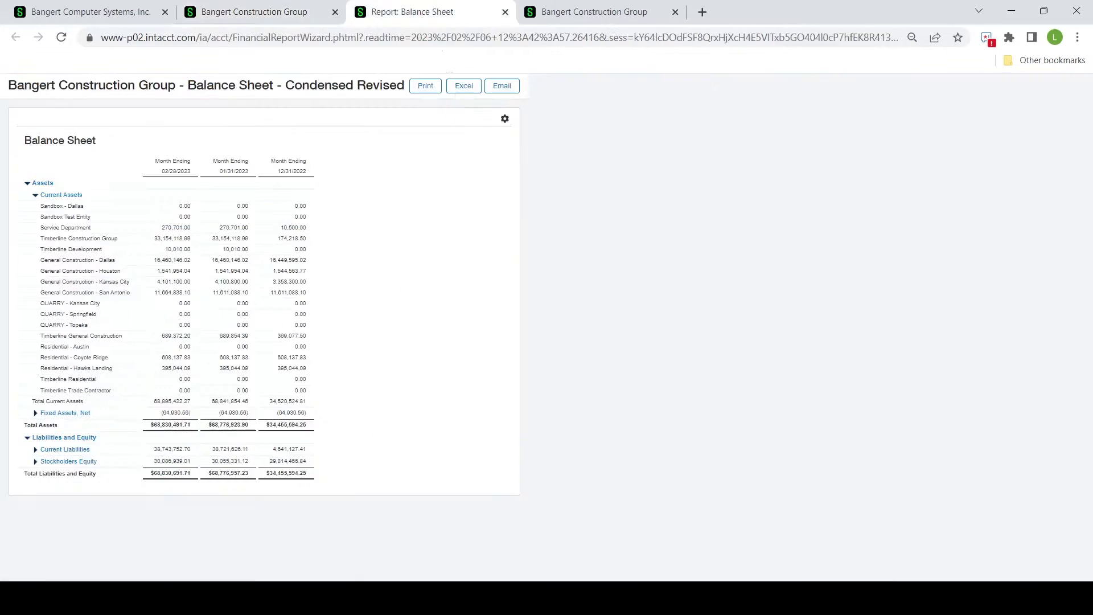
pyautogui.click(312, 12)
pyautogui.click(329, 383)
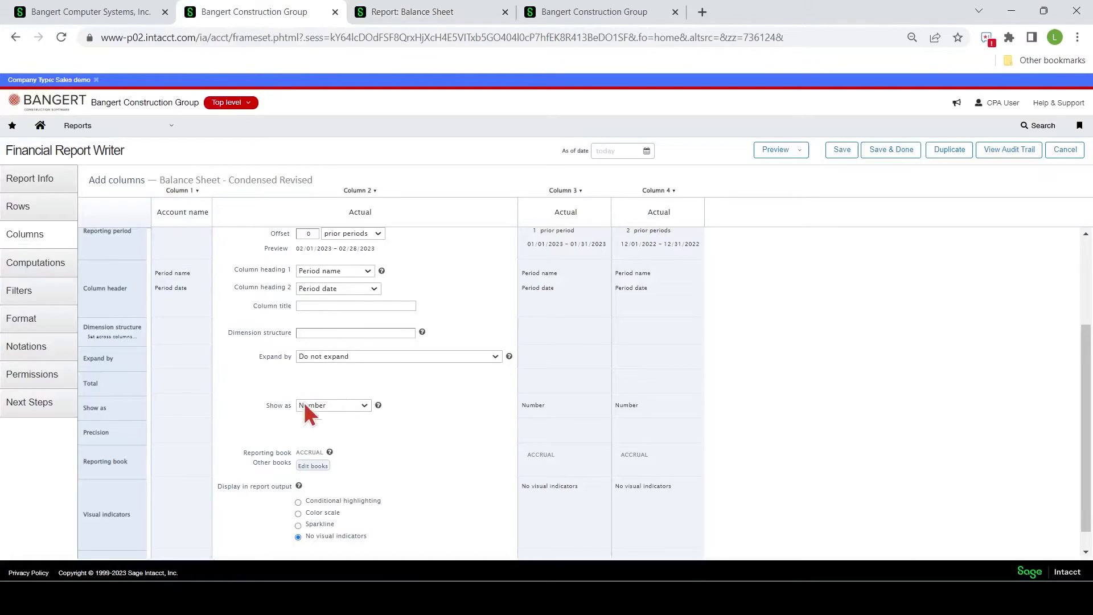
# - Look through the third column's settings, from reporting period and headings to visual indicators and the Hide column option
pyautogui.click(542, 402)
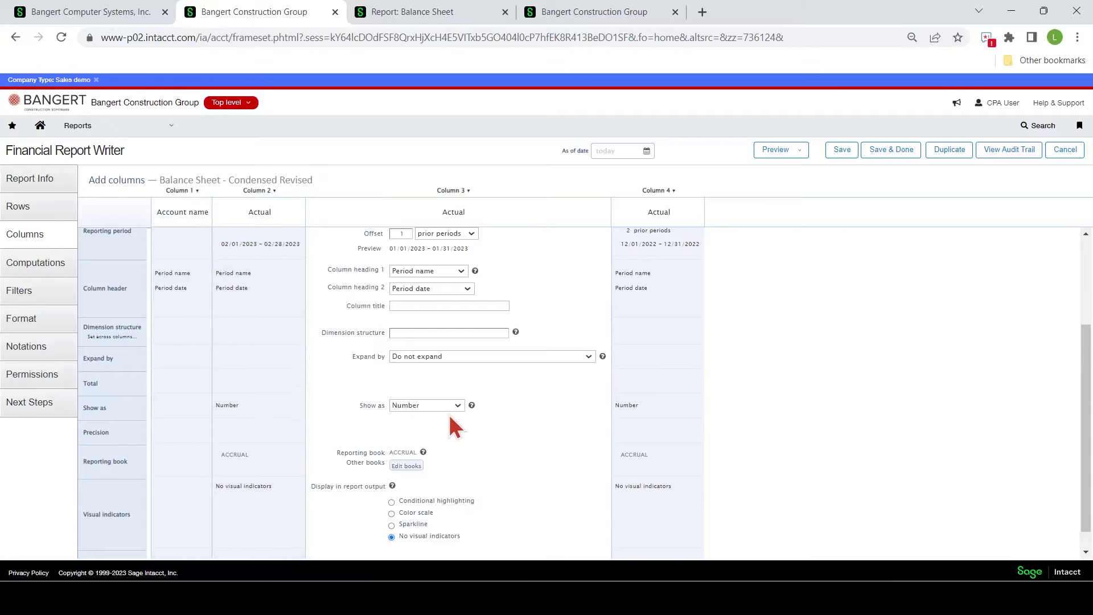
pyautogui.scroll(-1, 450, 413)
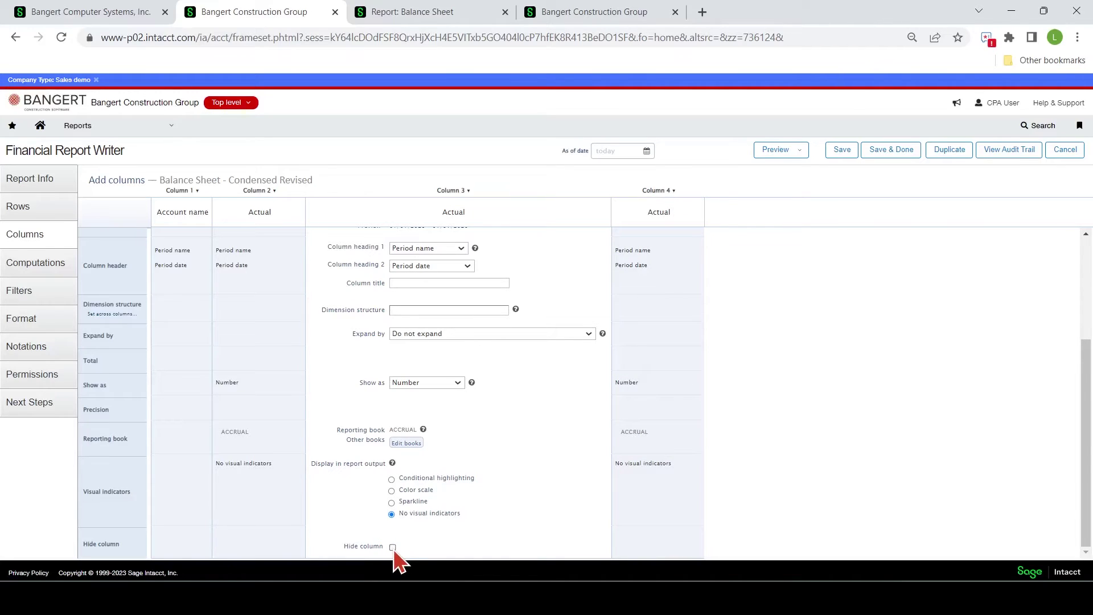
pyautogui.scroll(3, 397, 551)
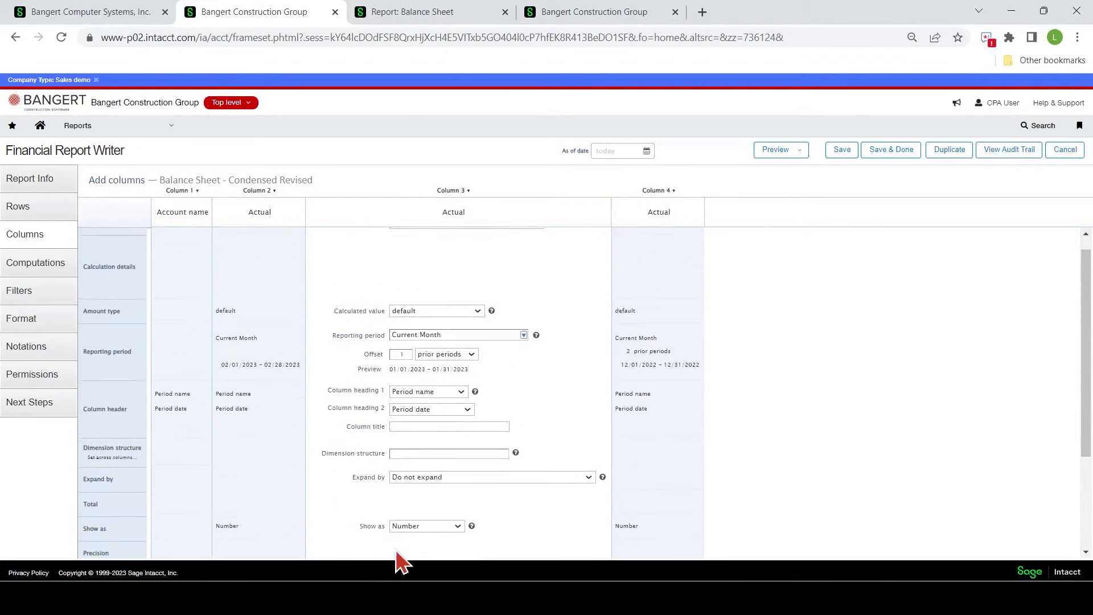
pyautogui.scroll(-3, 399, 558)
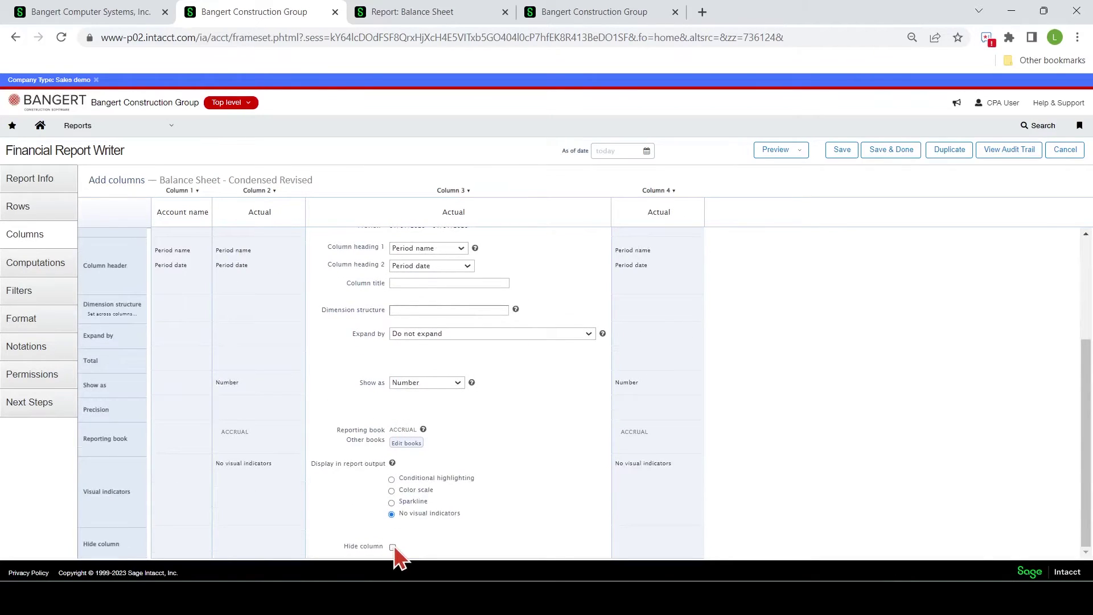
pyautogui.scroll(3, 397, 555)
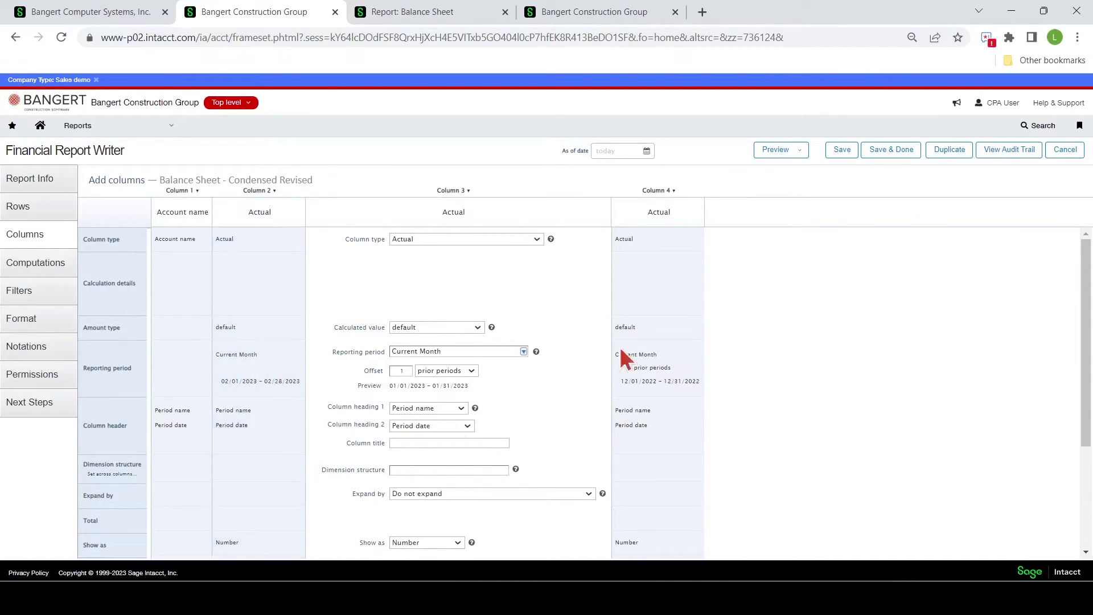
# - Check the available preview formats and save the report from its column definitions
pyautogui.click(802, 154)
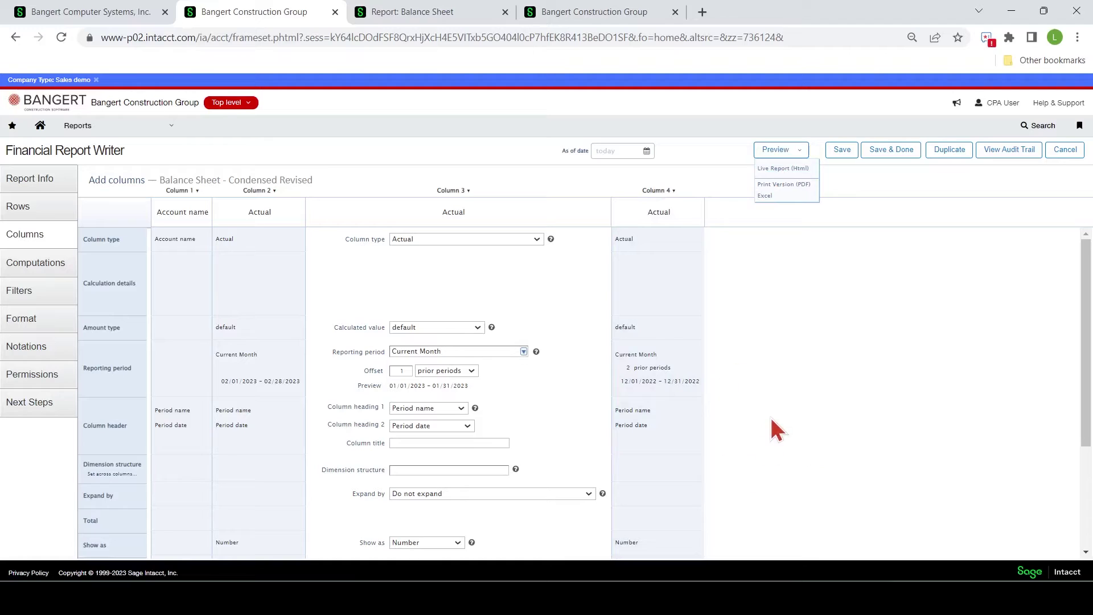
pyautogui.click(485, 336)
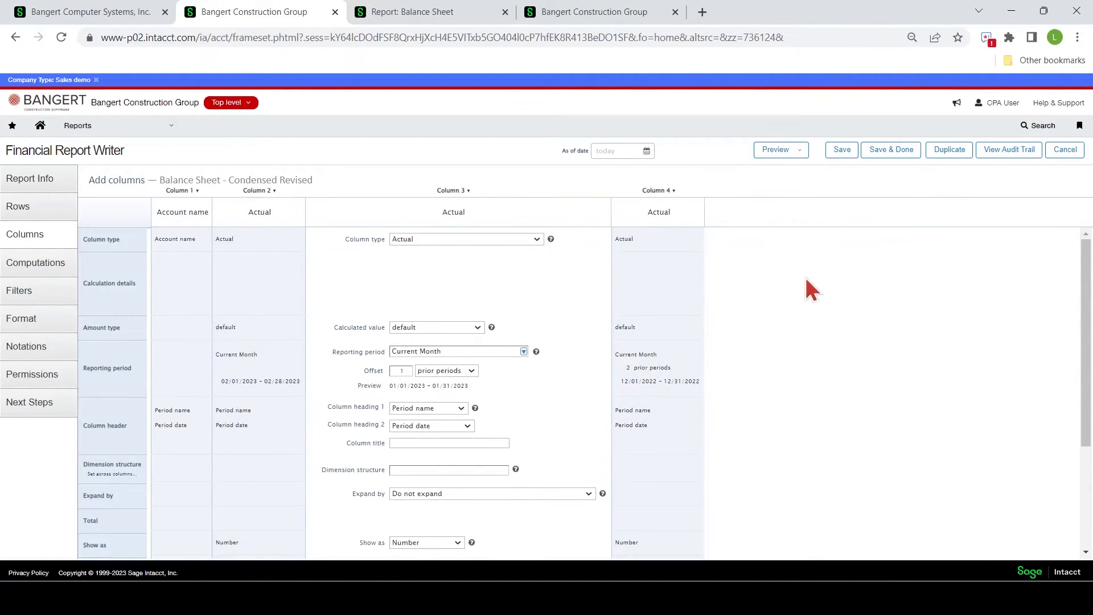
pyautogui.click(845, 154)
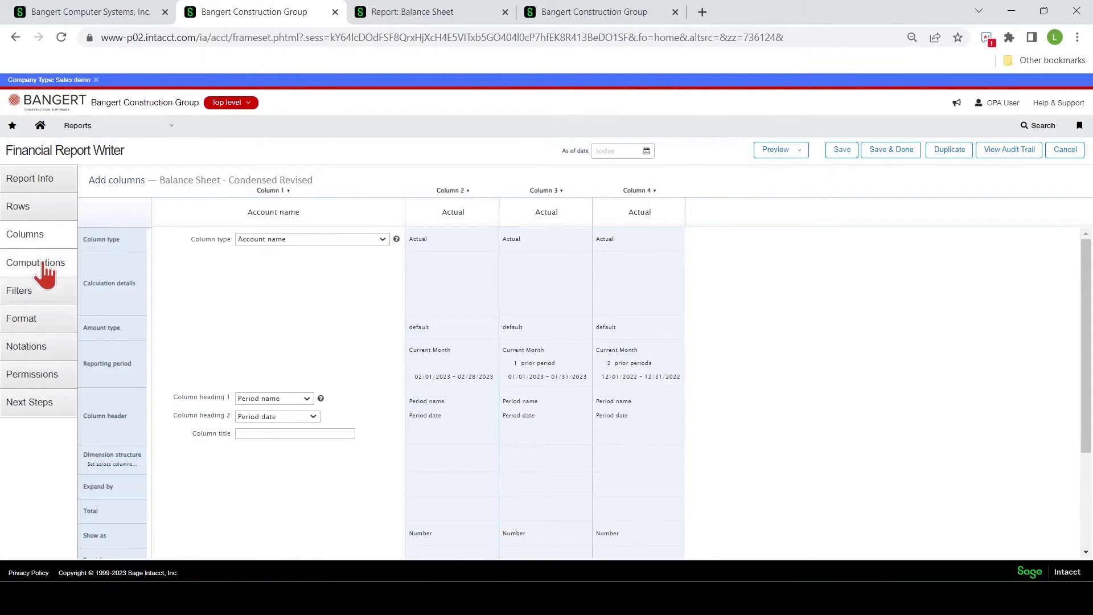
# - In the general format settings, review the negative number styles and set the PDF negative numbers color to red
pyautogui.click(42, 320)
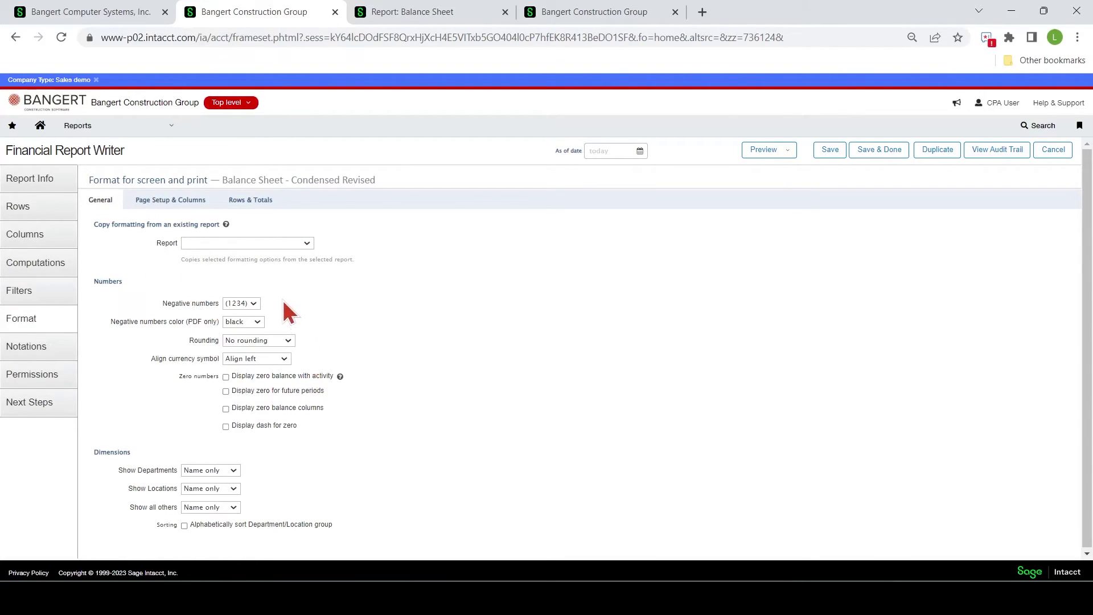
pyautogui.click(253, 303)
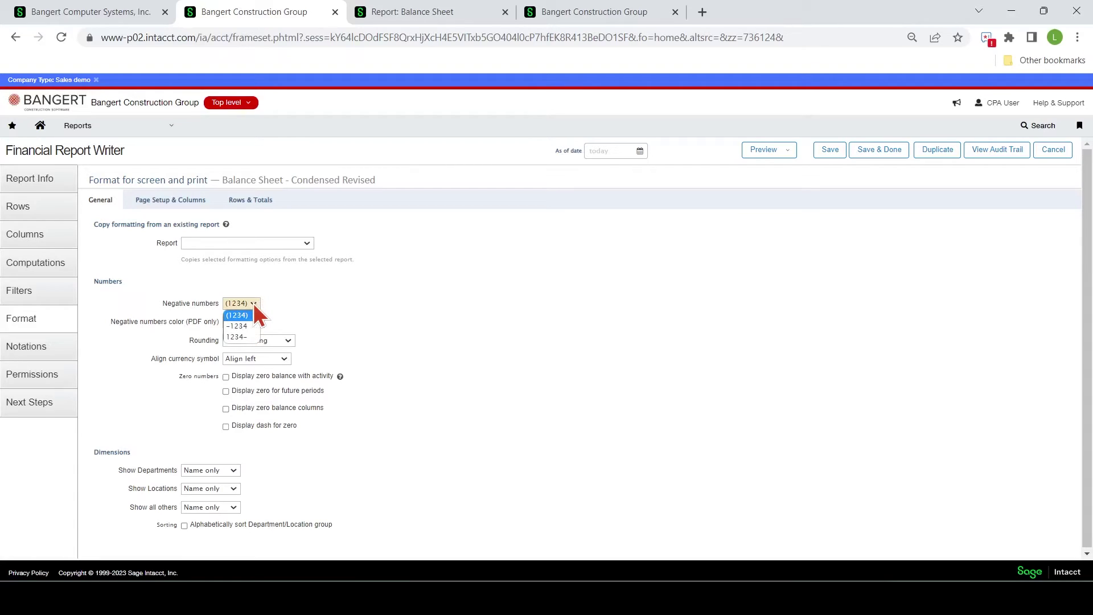
pyautogui.click(254, 306)
pyautogui.click(258, 322)
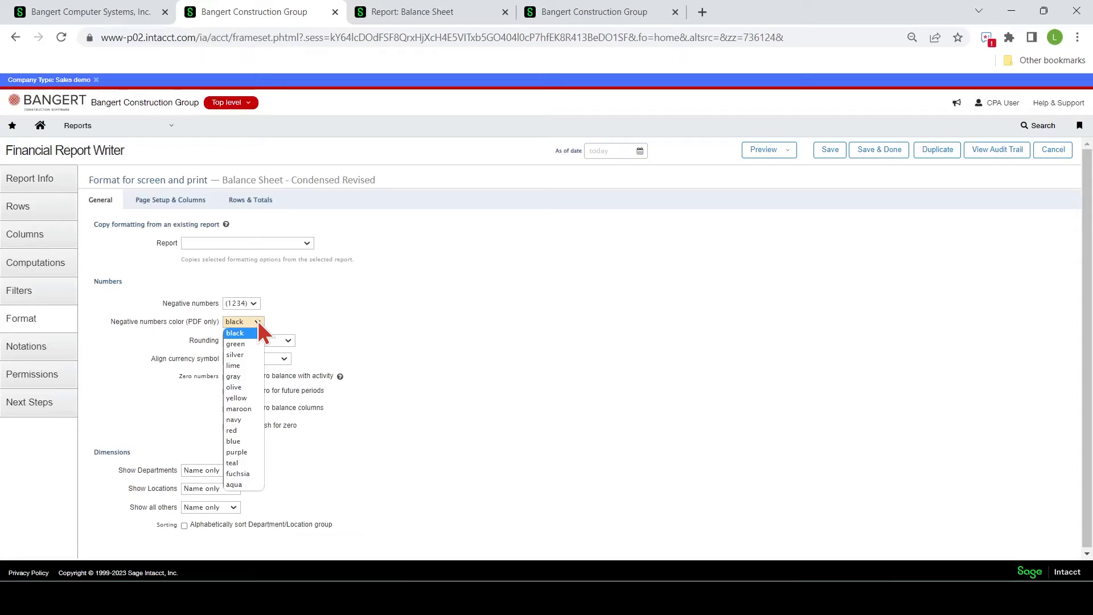
pyautogui.click(256, 431)
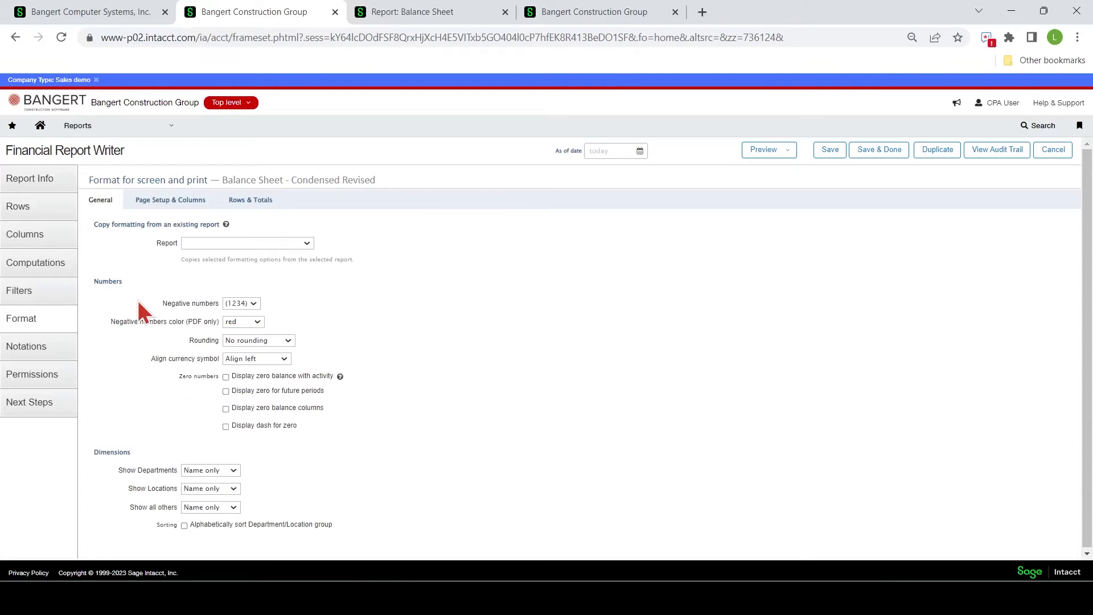
# - Look through the page header, footer, font, page and column format settings, plus the row and total formatting
pyautogui.click(159, 199)
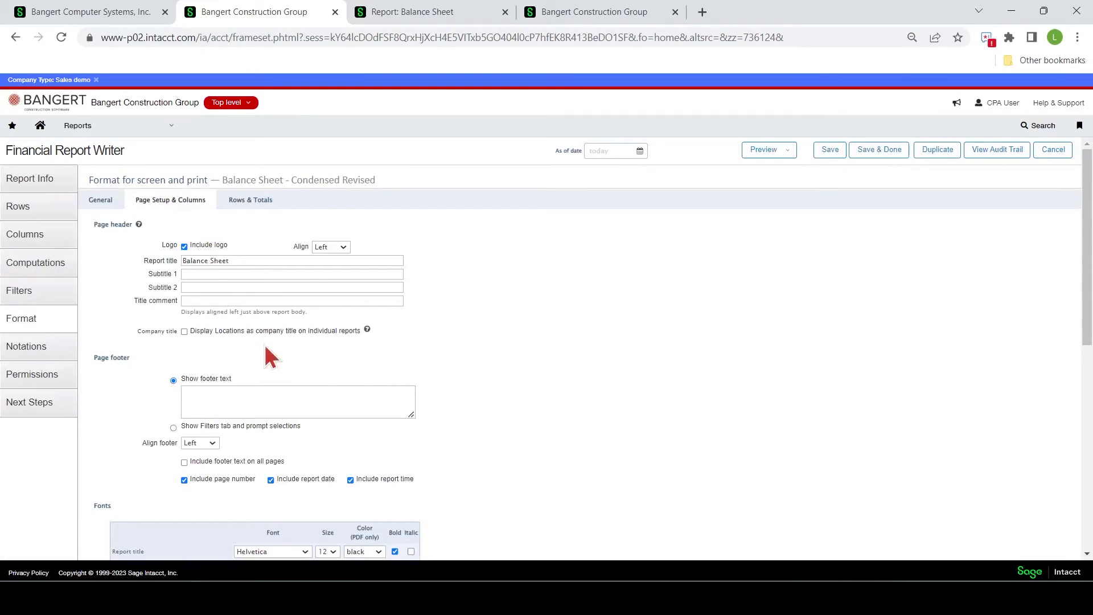
pyautogui.scroll(-1, 269, 350)
pyautogui.scroll(-2, 268, 367)
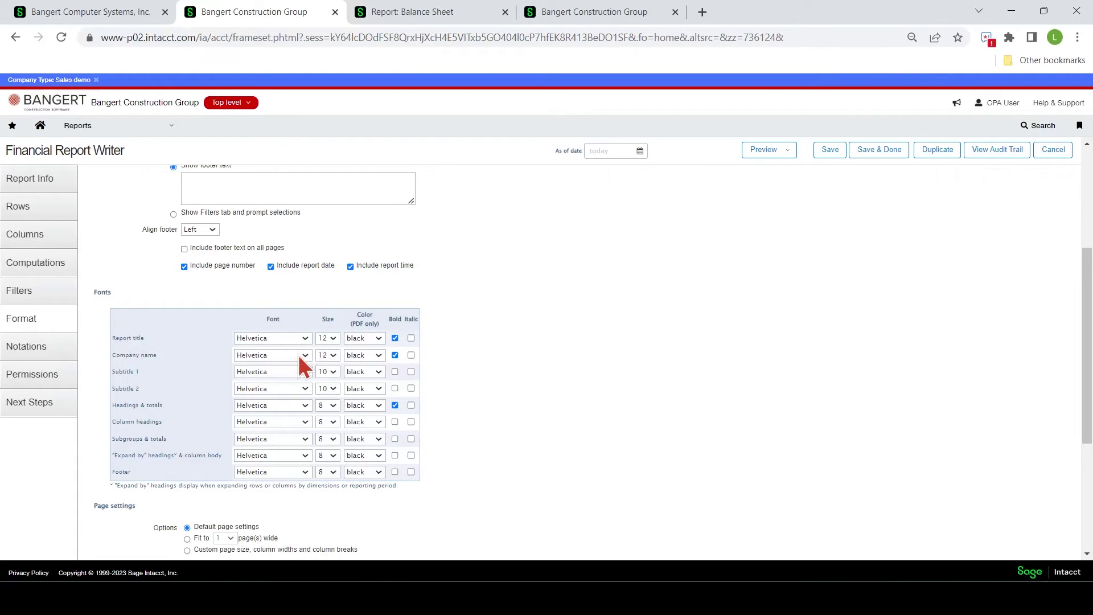
pyautogui.scroll(-4, 302, 364)
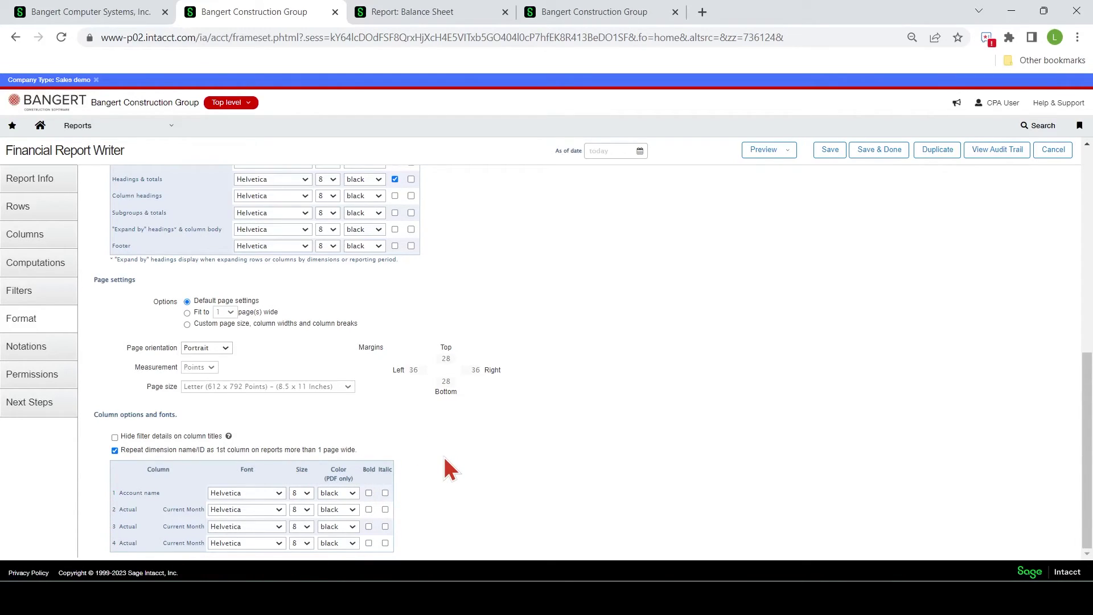
pyautogui.scroll(1, 439, 461)
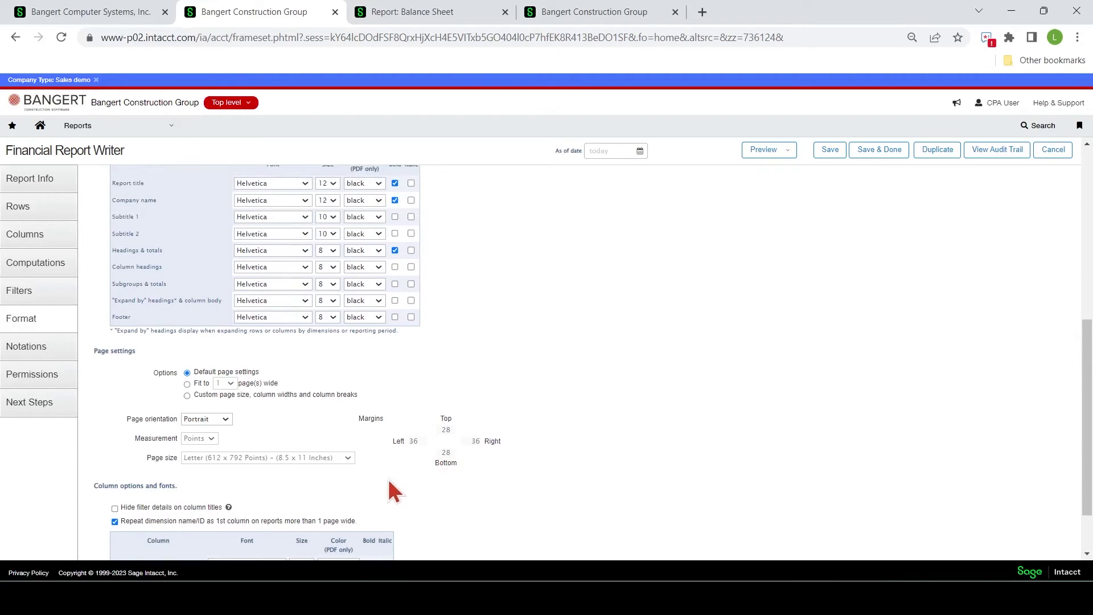
pyautogui.scroll(1, 388, 481)
pyautogui.scroll(1, 387, 480)
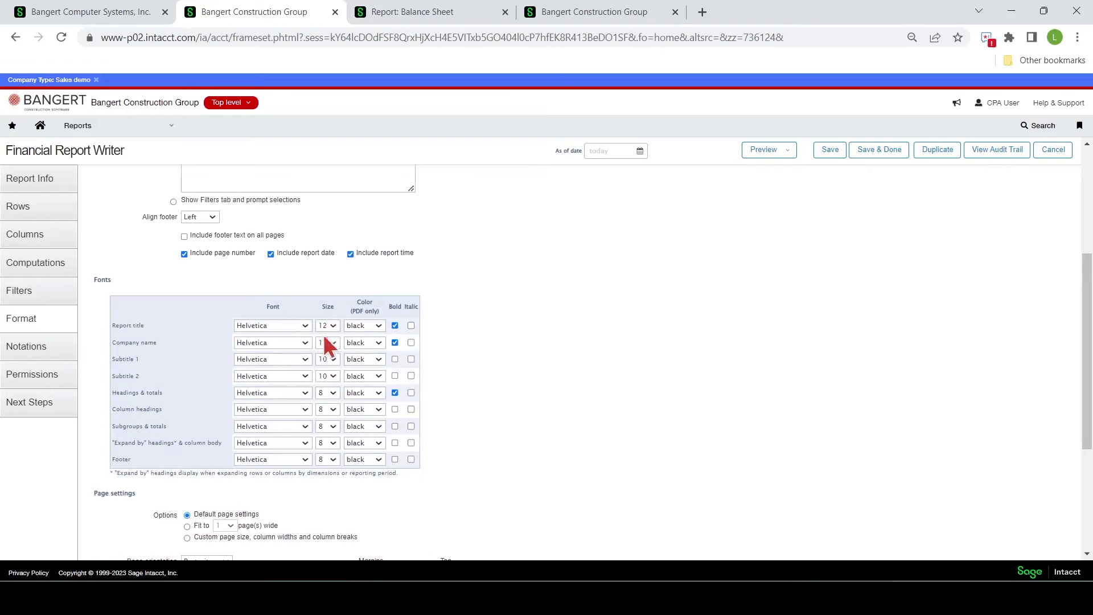
pyautogui.scroll(3, 551, 337)
pyautogui.scroll(1, 551, 336)
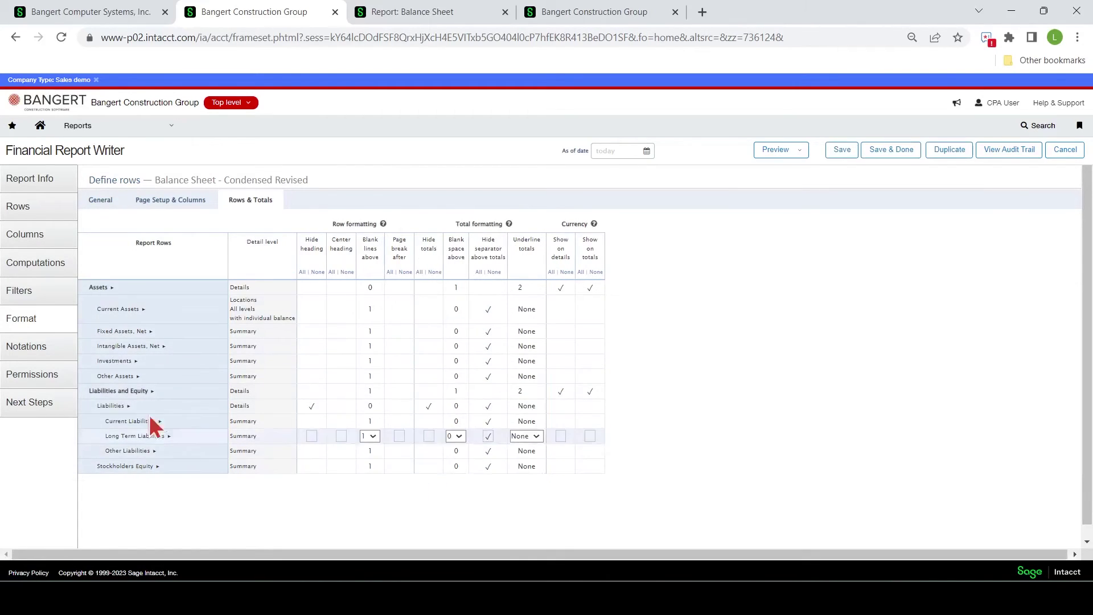
# - Look over the report's notations, permissions and column computations, and return to its column definitions
pyautogui.click(36, 350)
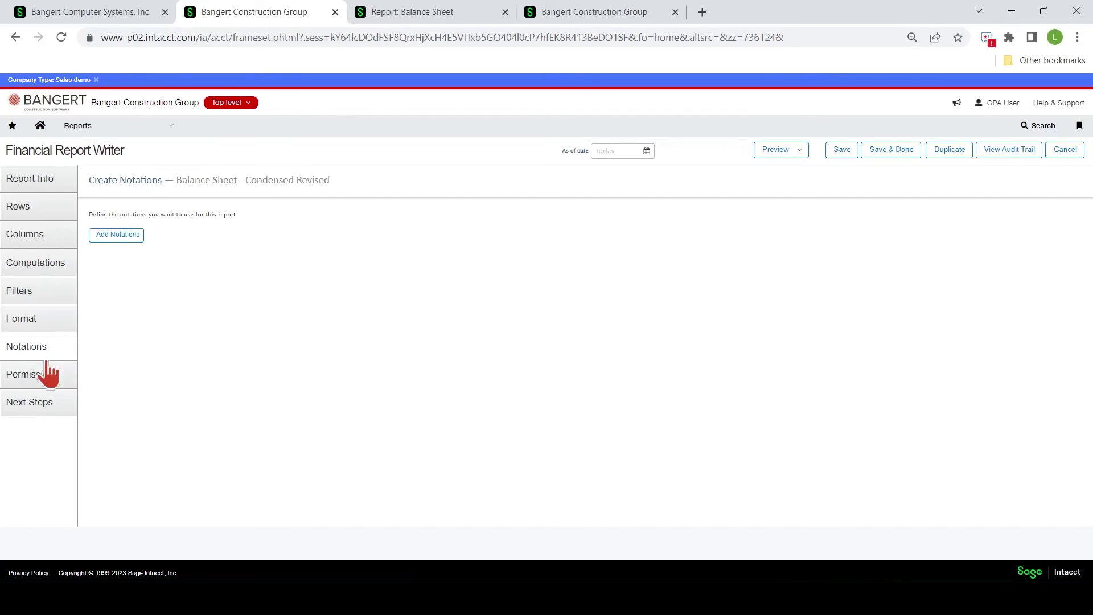
pyautogui.click(40, 377)
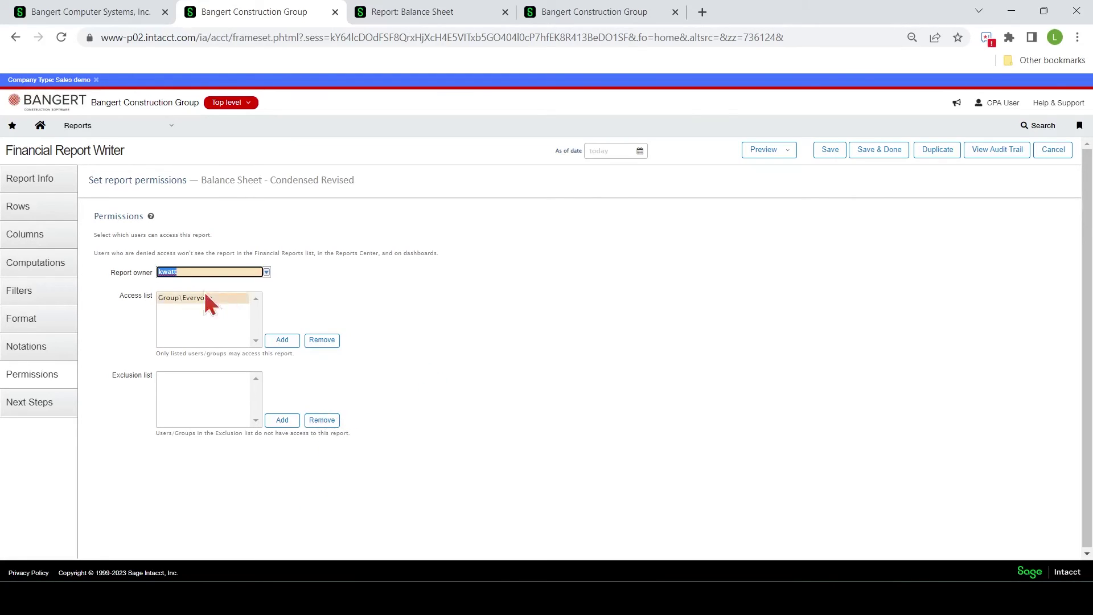
pyautogui.click(46, 266)
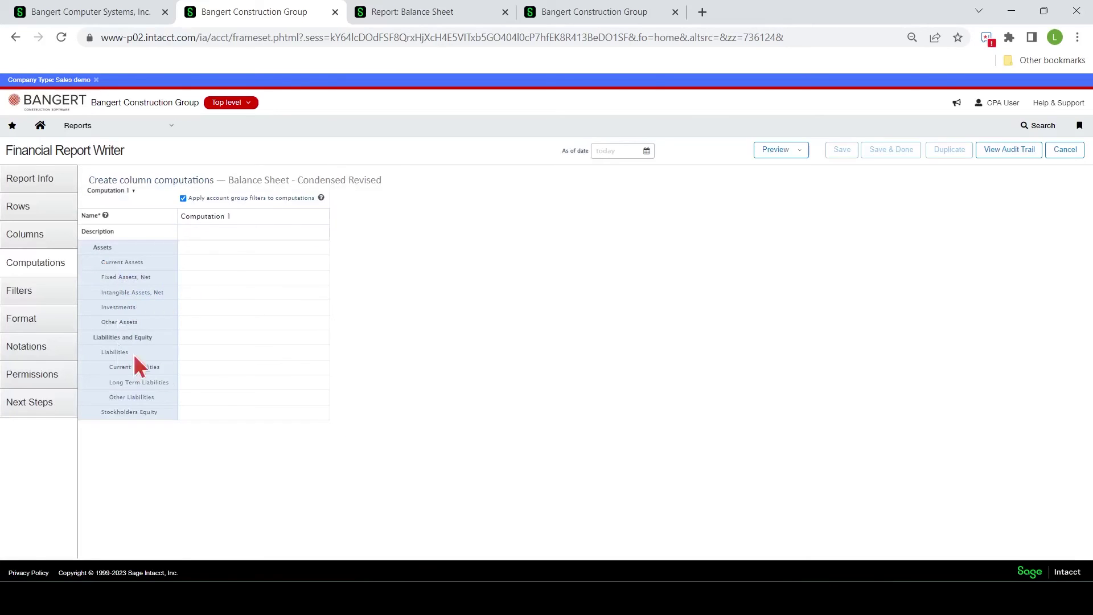
pyautogui.click(54, 240)
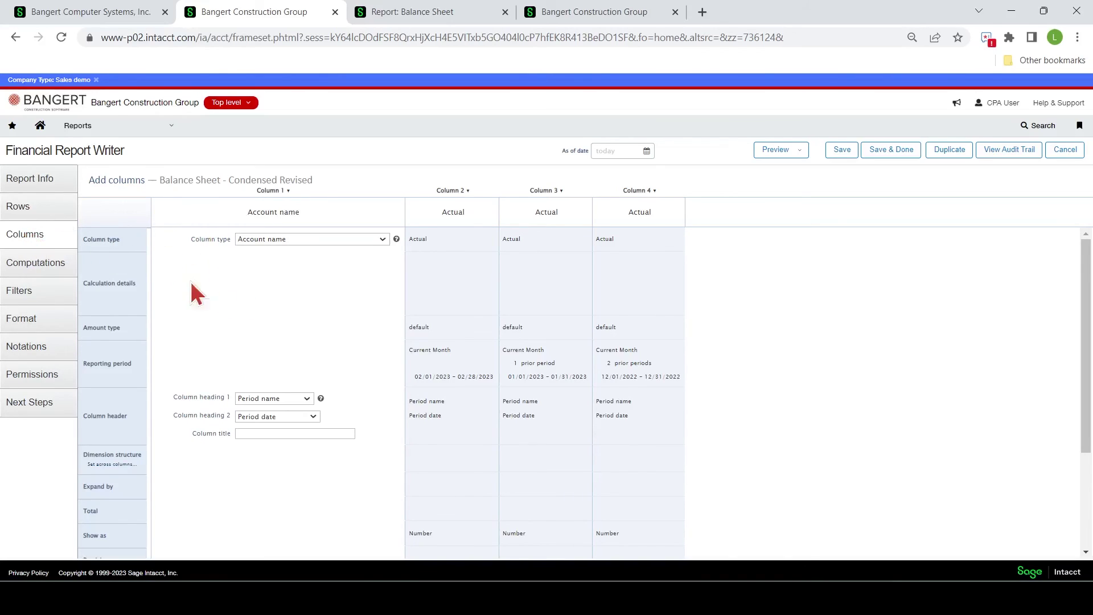
# - Review the location expansion levels for Current Assets in the row definitions, leaving All levels, with individual balance, and save the report
pyautogui.click(46, 208)
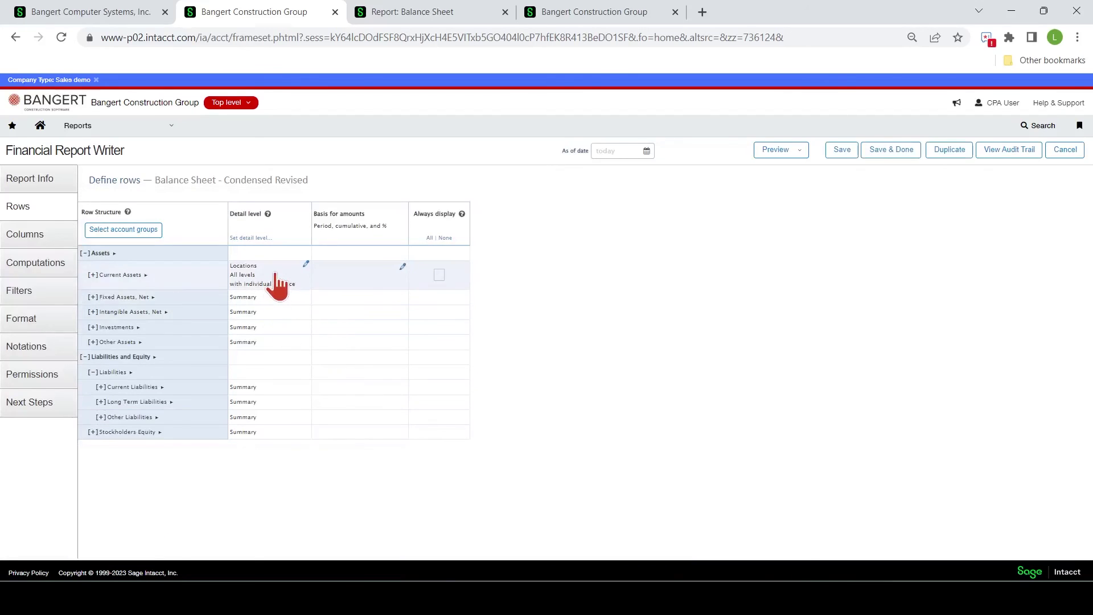
pyautogui.click(279, 282)
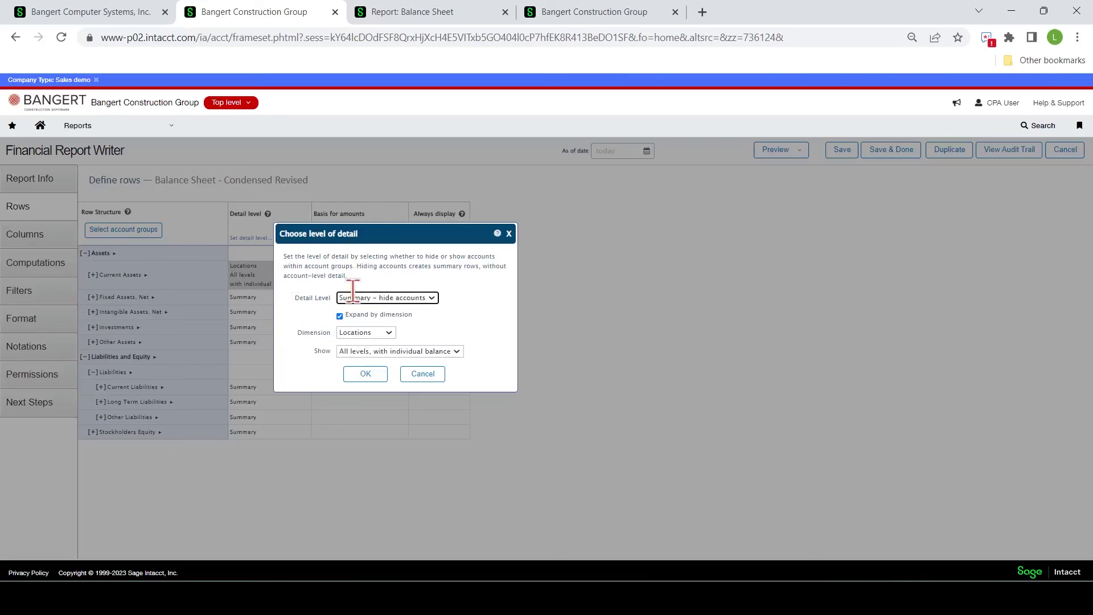
pyautogui.click(416, 353)
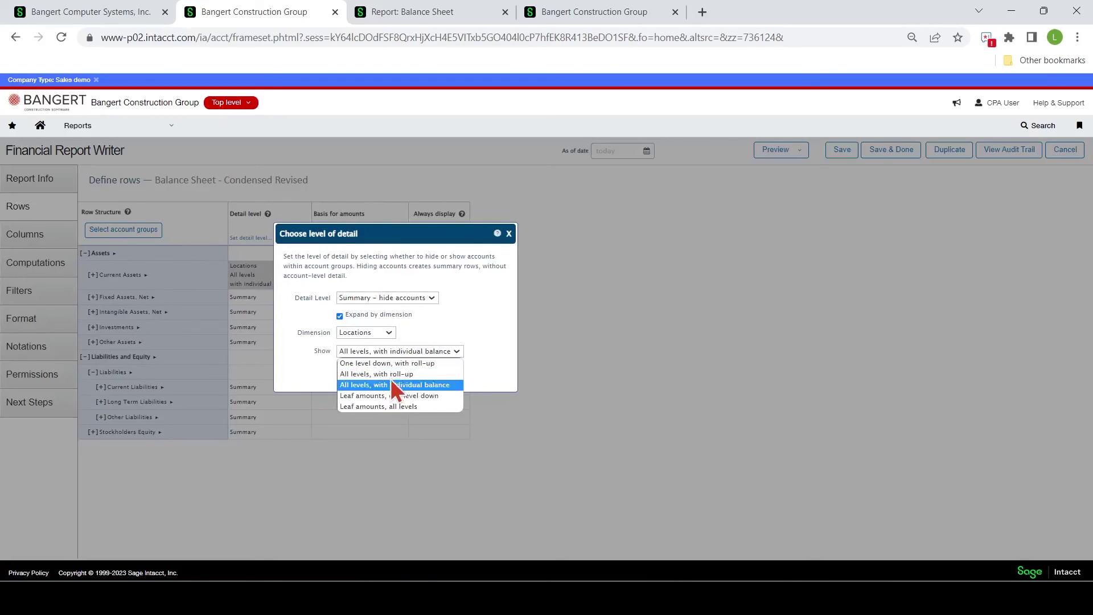
pyautogui.click(449, 385)
pyautogui.click(405, 374)
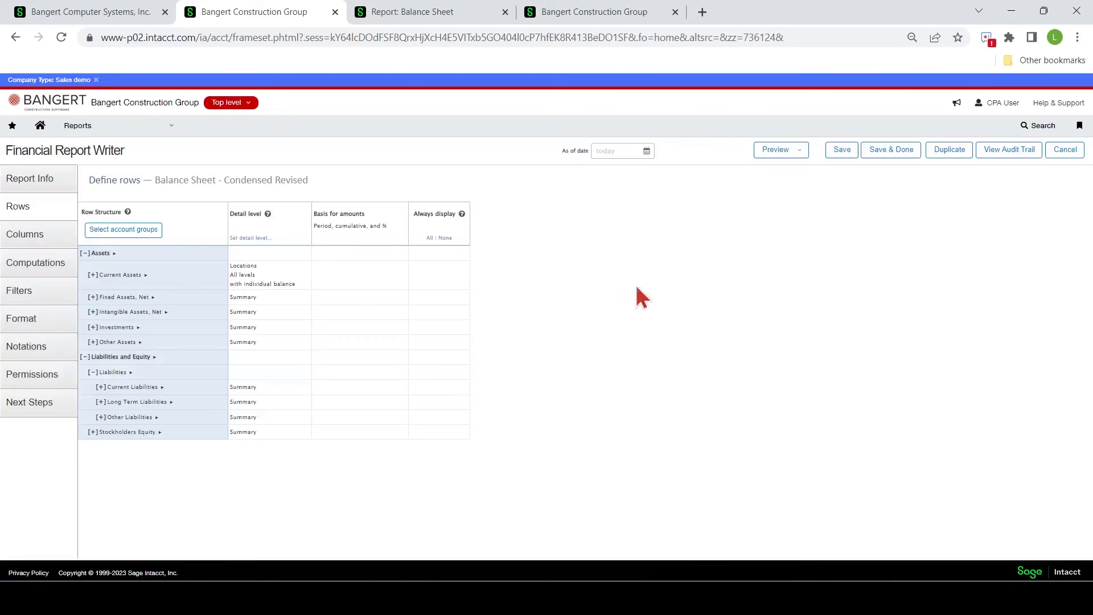
pyautogui.click(799, 150)
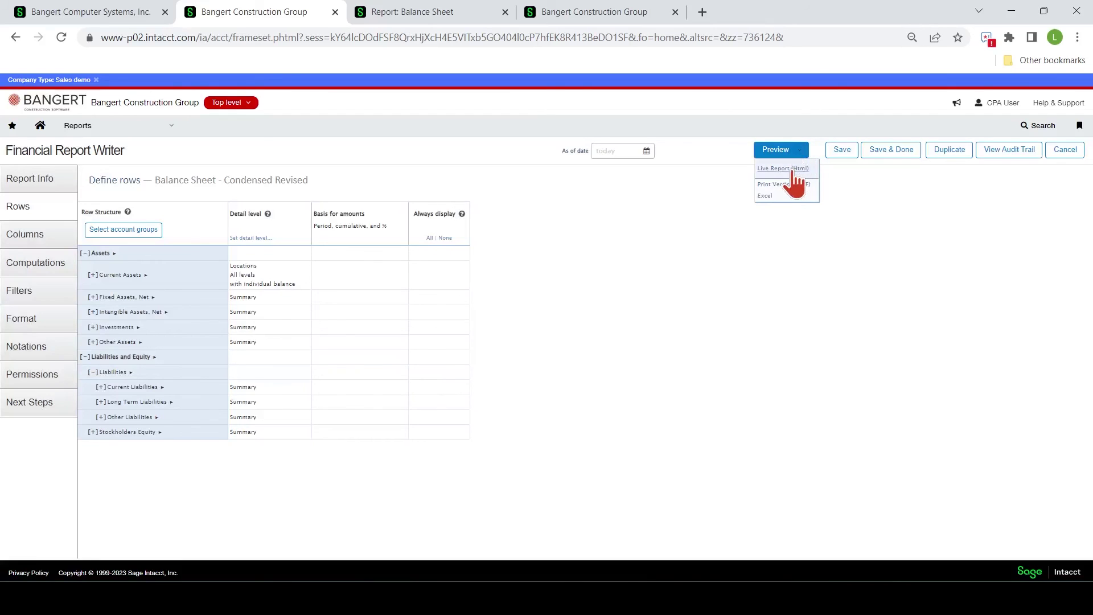
pyautogui.click(845, 151)
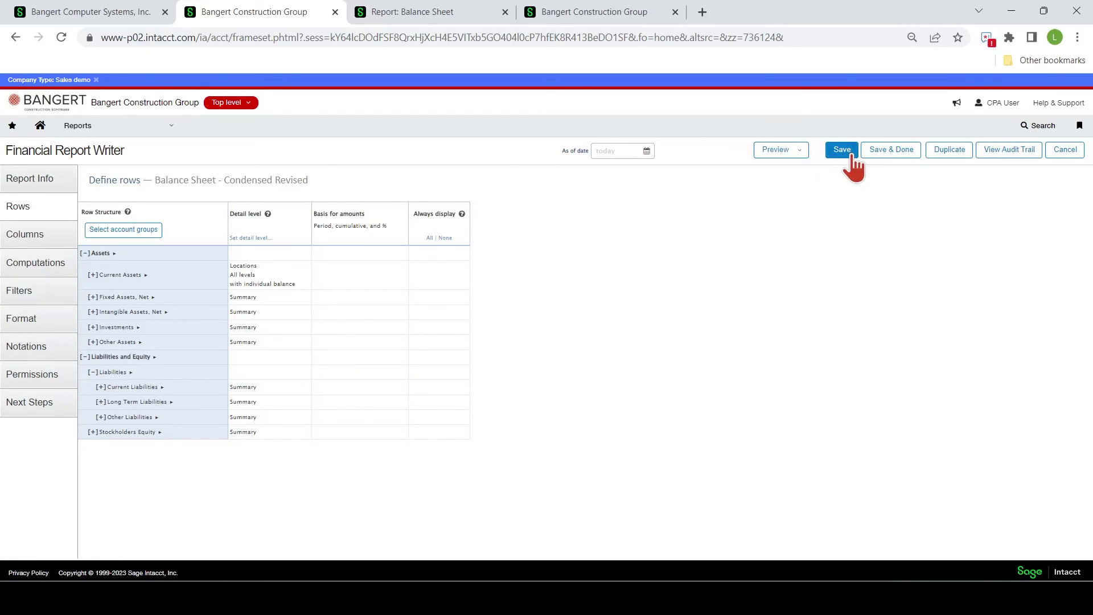